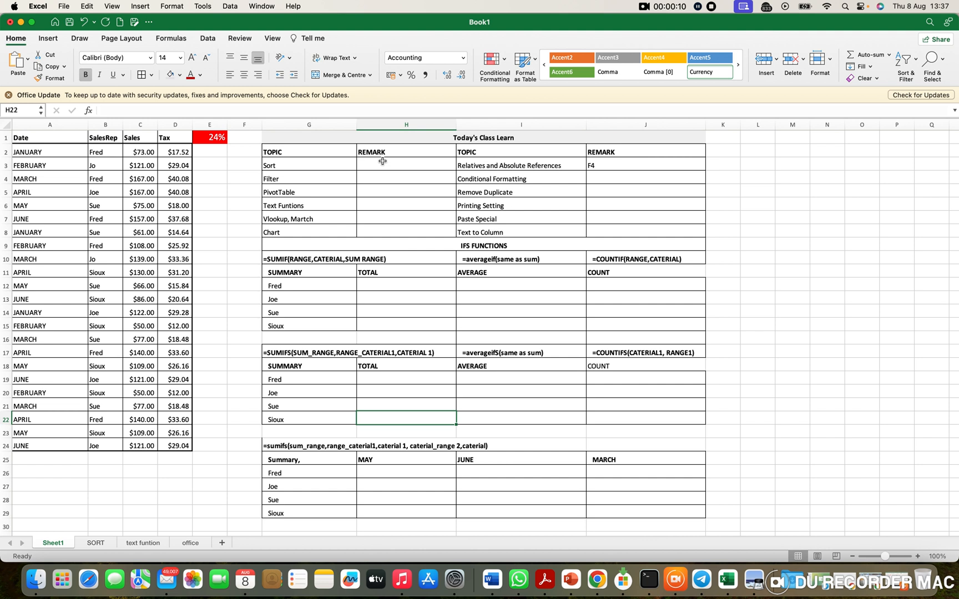
# Step: Fill the REMARK cell beside the Sort topic (H3) with the standard orange colour
pyautogui.click(179, 74)
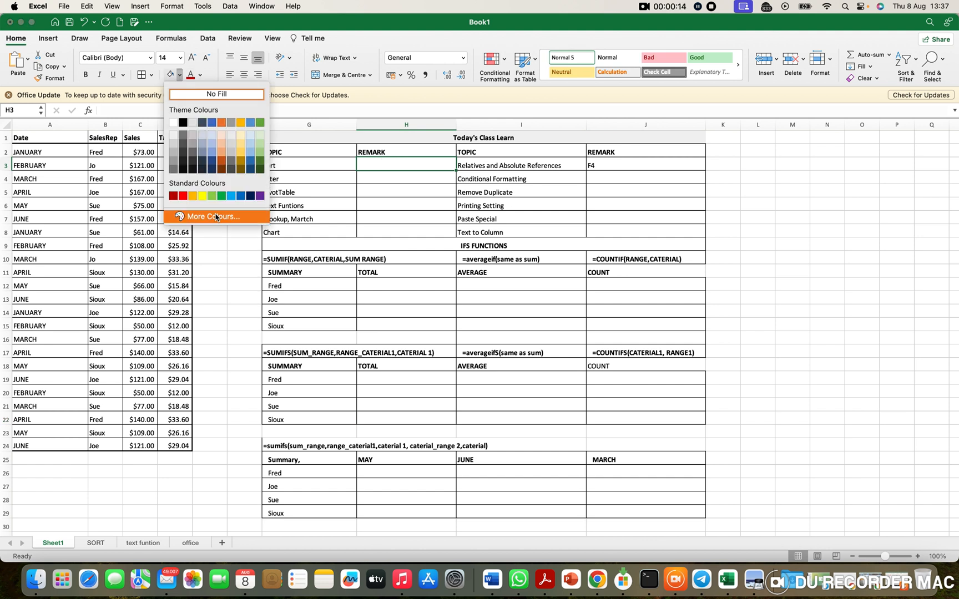
pyautogui.click(193, 196)
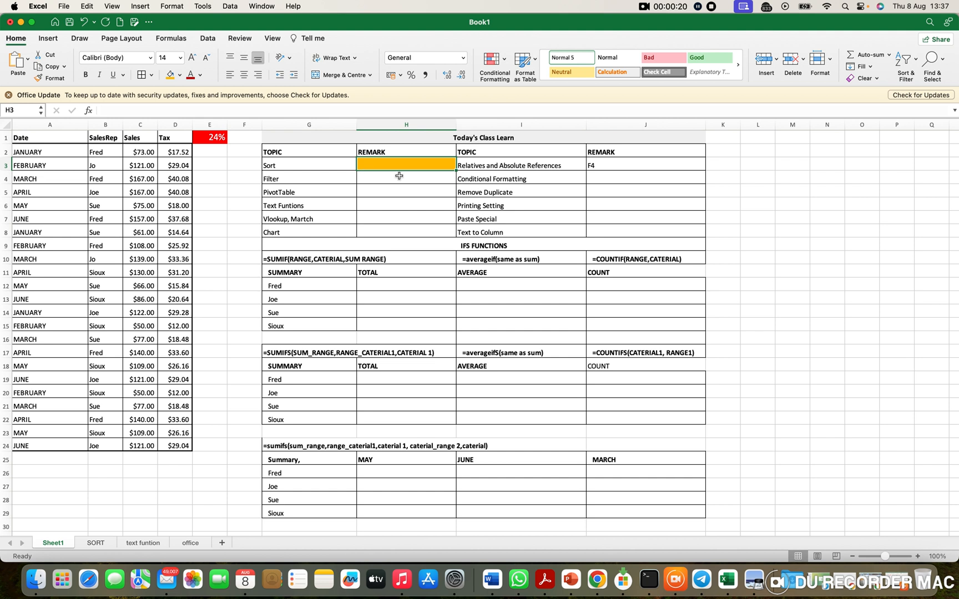
pyautogui.moveTo(144, 153); pyautogui.dragTo(143, 327)
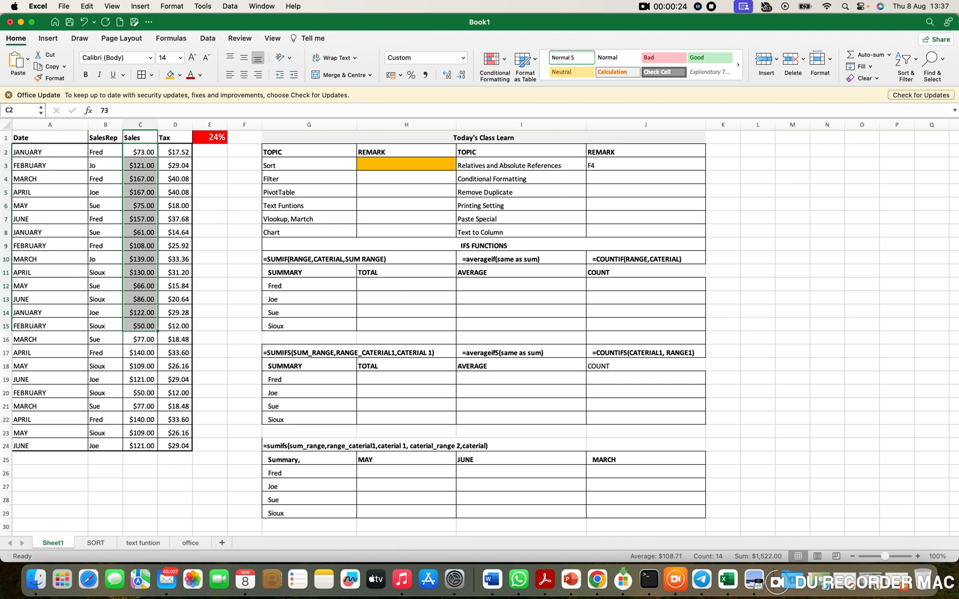
# Step: On the SORT sheet, sort the whole table A2:C25 by MONTH from A to Z
pyautogui.hotkey('ctrl', 'pagedown')
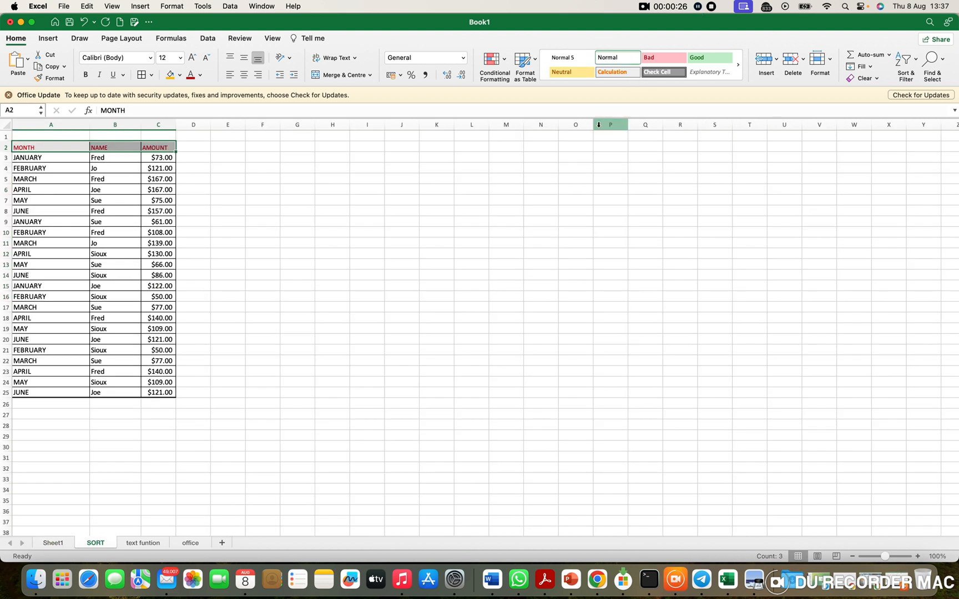
pyautogui.click(267, 253)
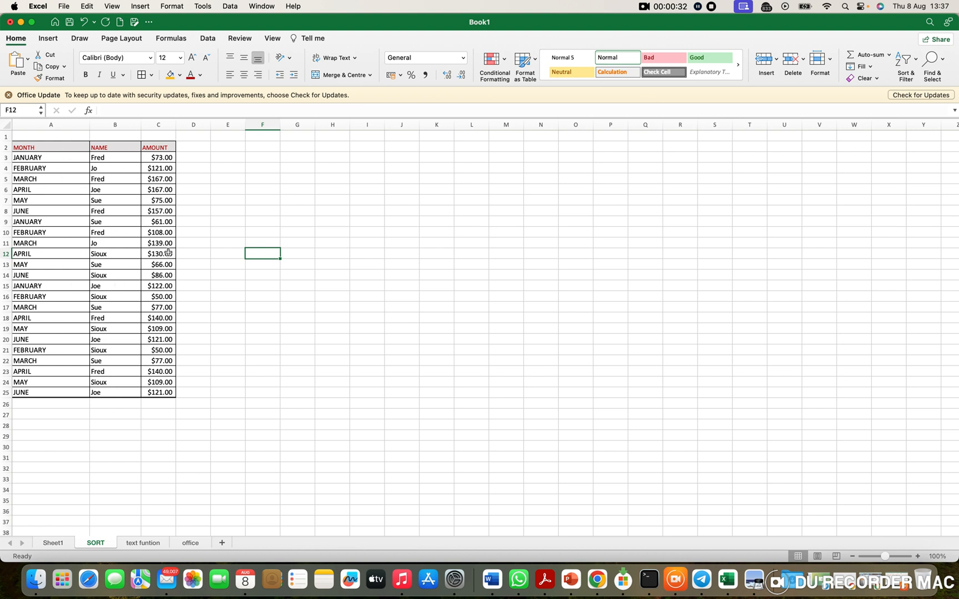
pyautogui.moveTo(165, 158); pyautogui.dragTo(159, 319)
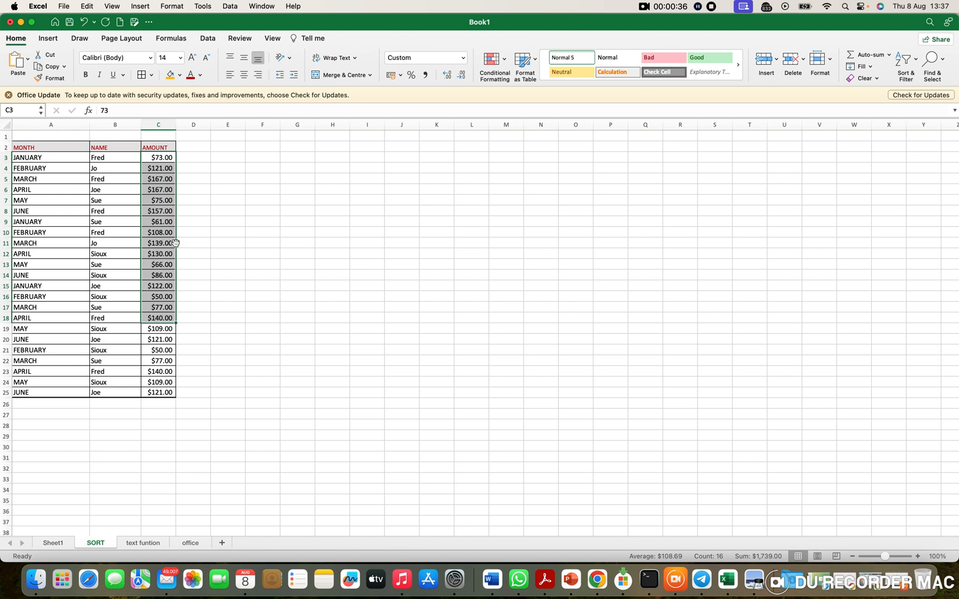
pyautogui.click(65, 179)
pyautogui.moveTo(41, 148); pyautogui.dragTo(153, 394)
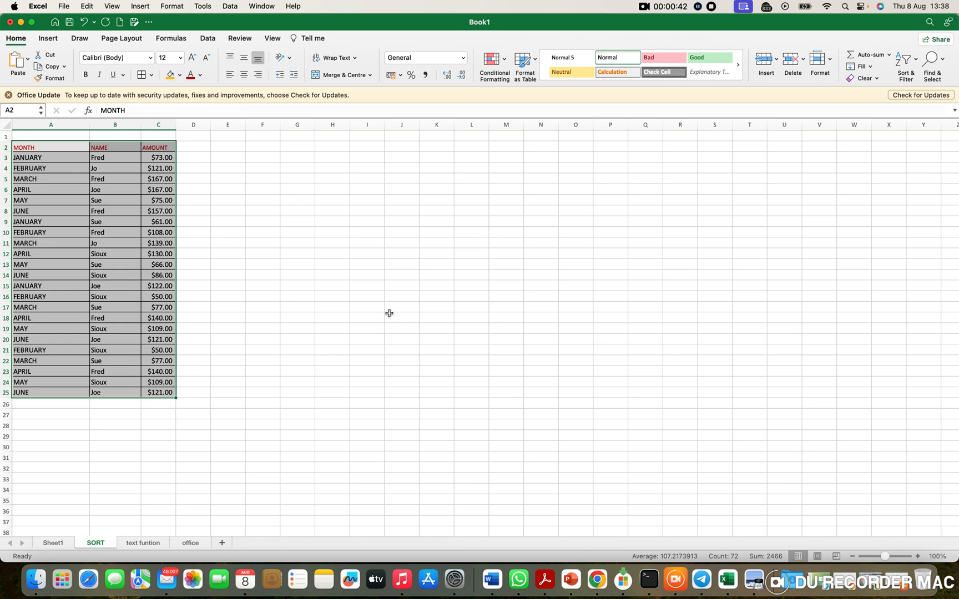
pyautogui.click(908, 67)
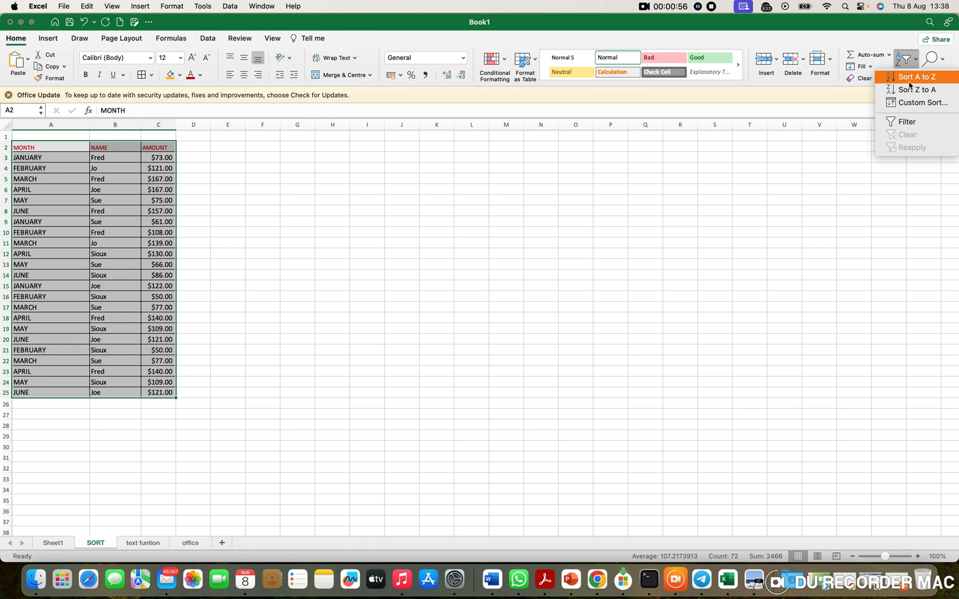
pyautogui.click(910, 85)
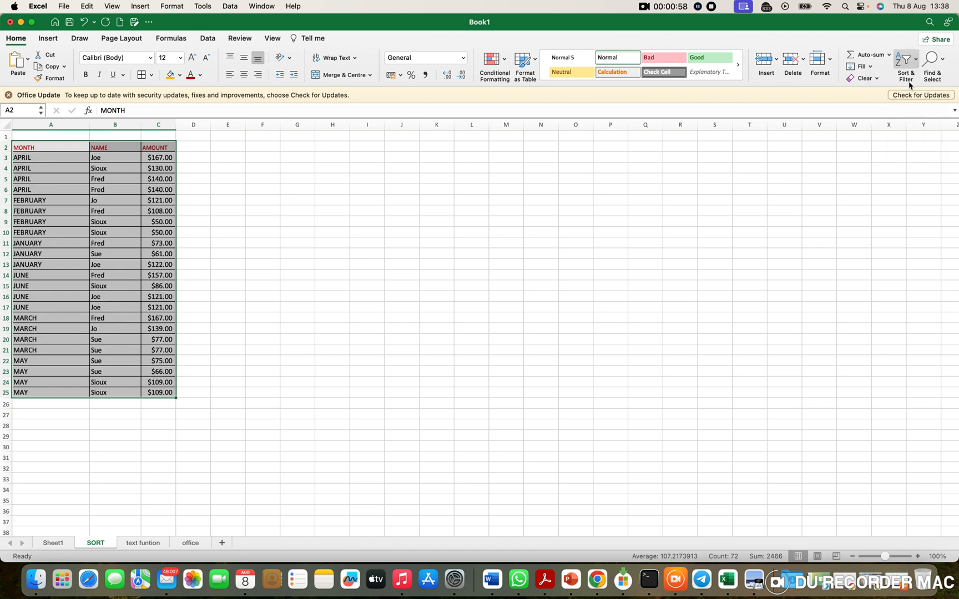
# Step: Apply a custom sort to the table by the AMOUNT column's values, ordered Largest to Smallest
pyautogui.click(903, 66)
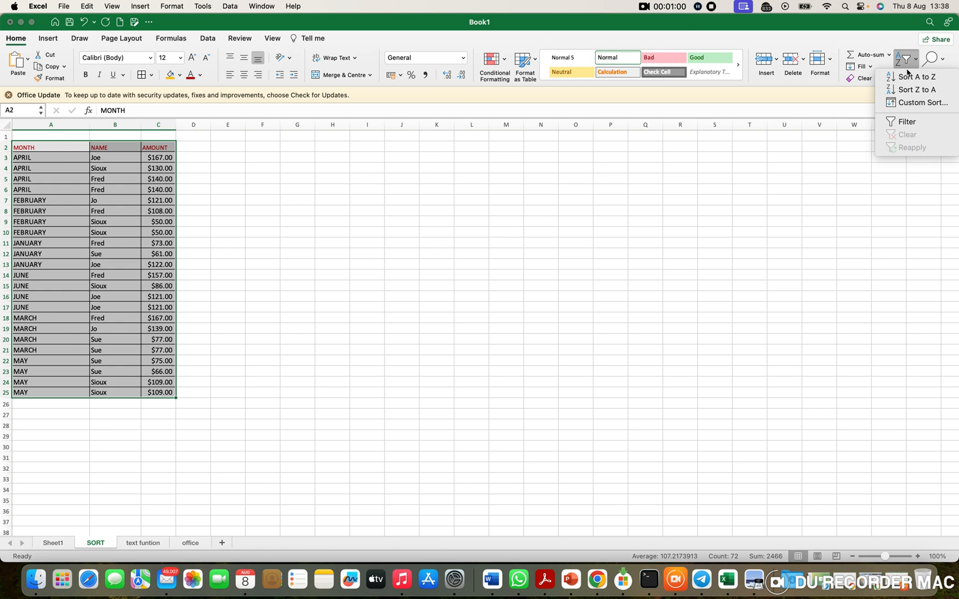
pyautogui.click(908, 103)
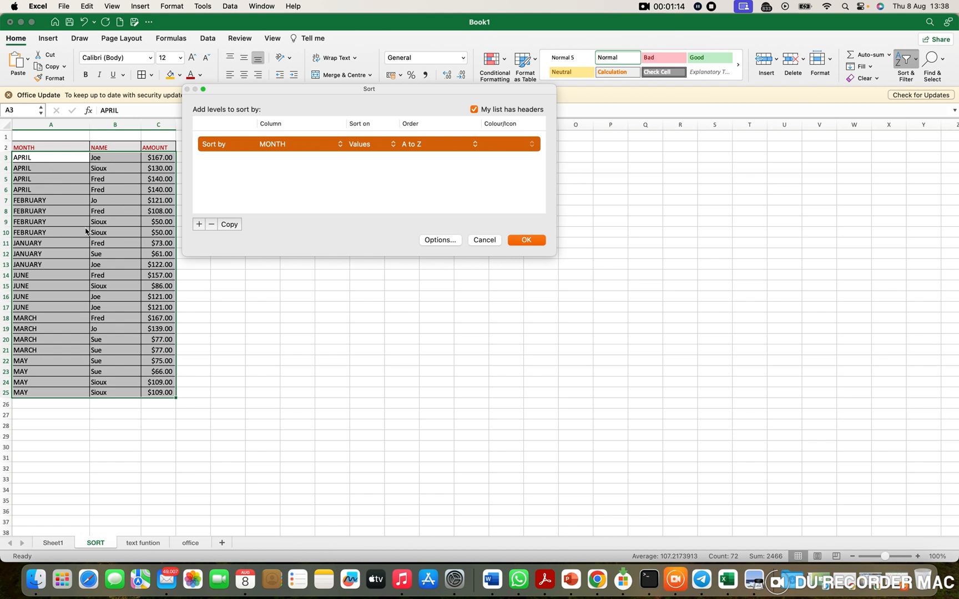
pyautogui.click(341, 145)
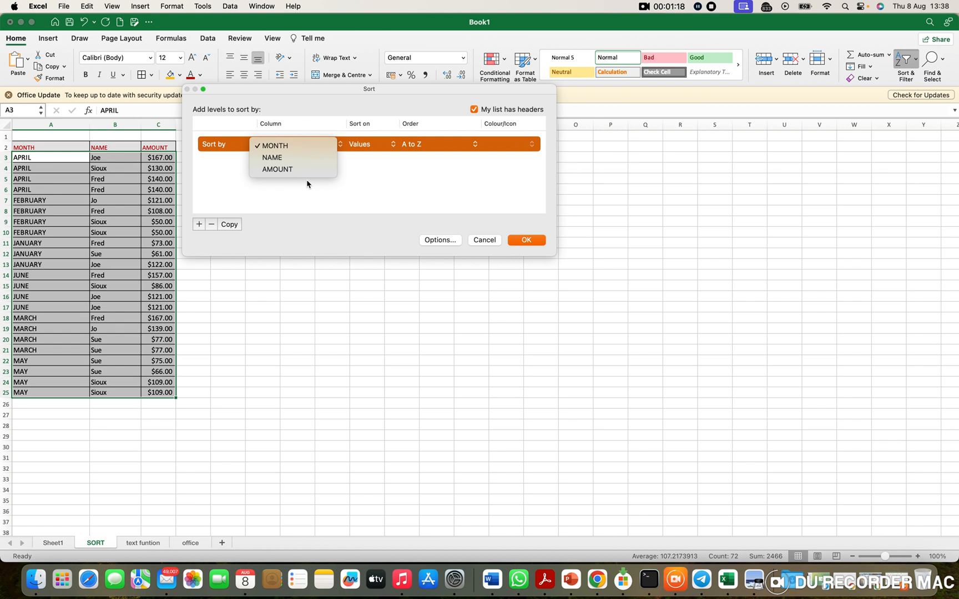
pyautogui.click(294, 171)
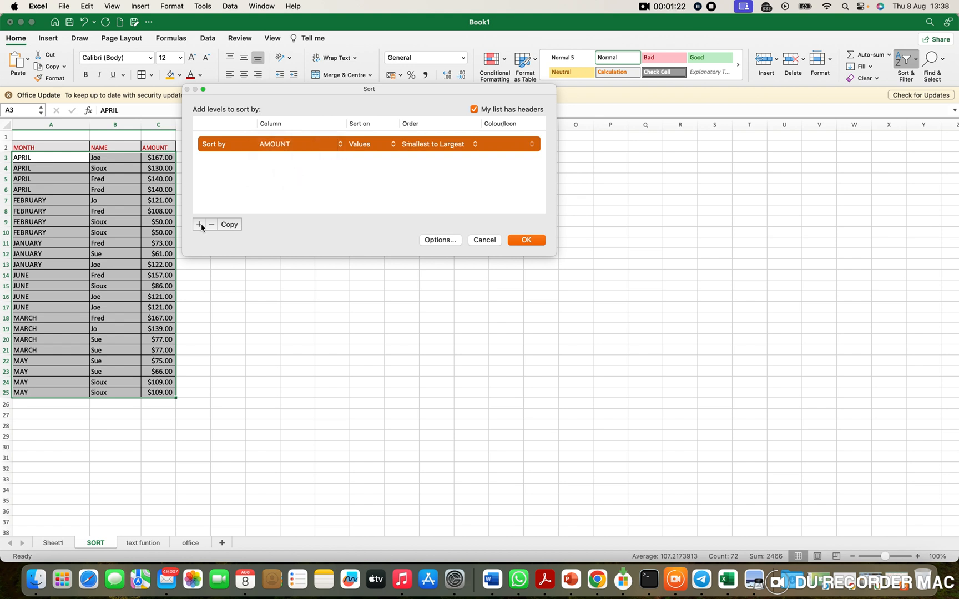
pyautogui.click(476, 148)
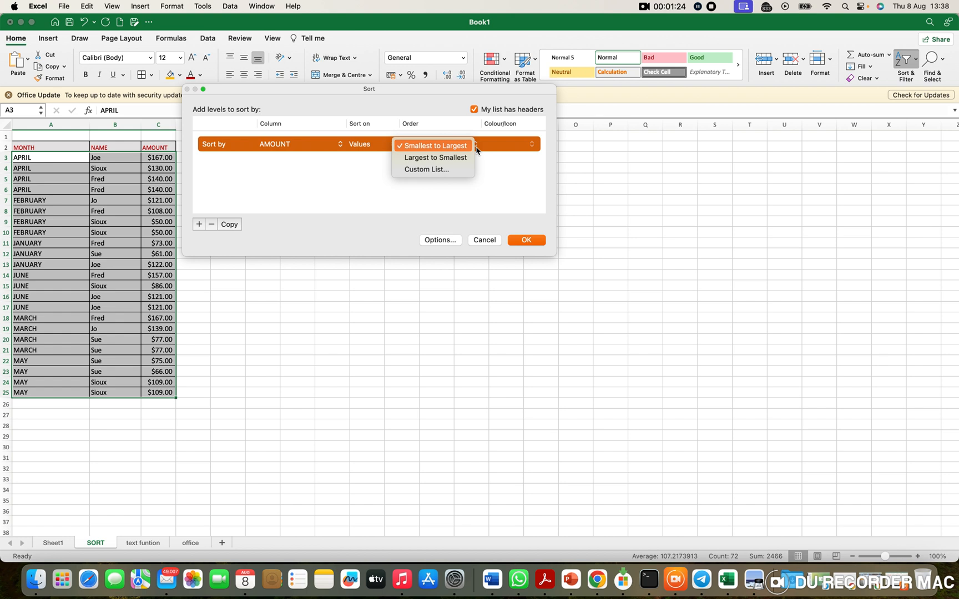
pyautogui.click(454, 158)
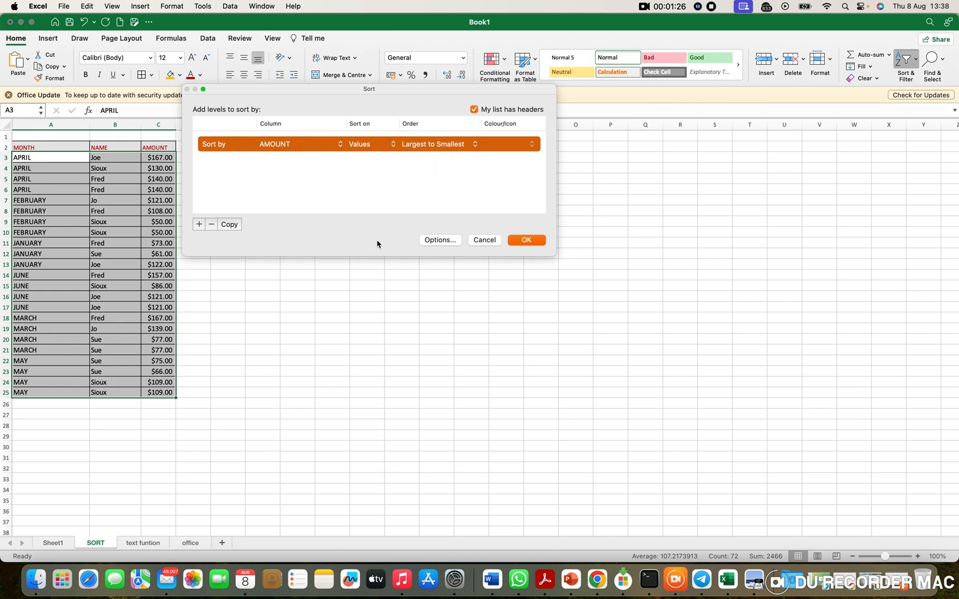
pyautogui.click(527, 240)
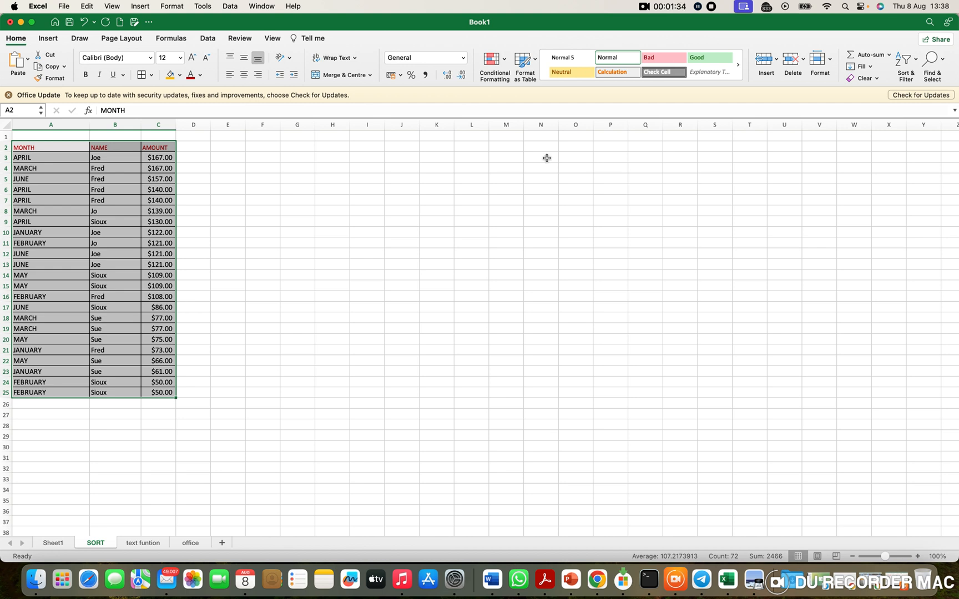
# Step: Start another custom sort of the table and set its level to the NAME column, ordered Z to A
pyautogui.click(907, 78)
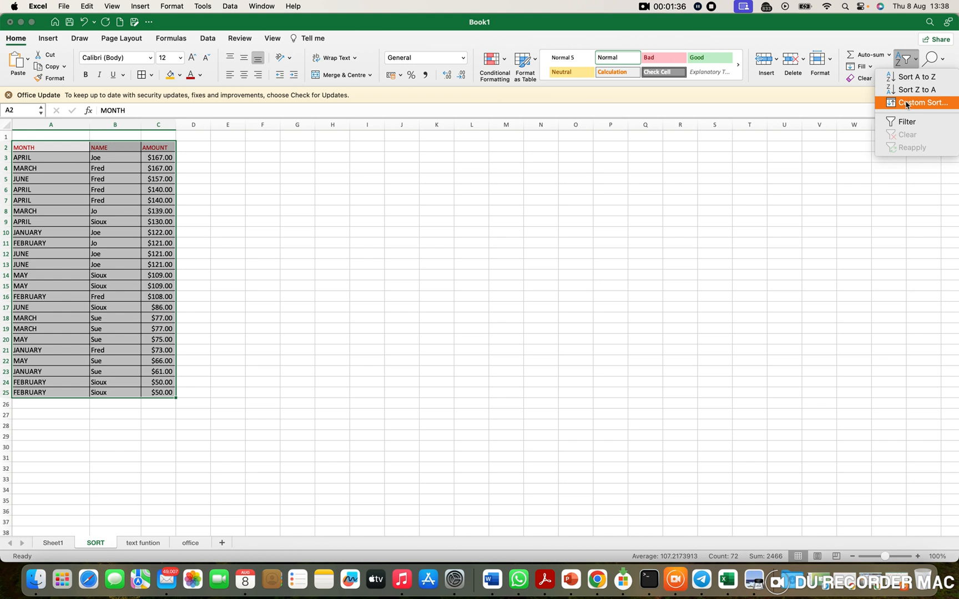
pyautogui.click(907, 103)
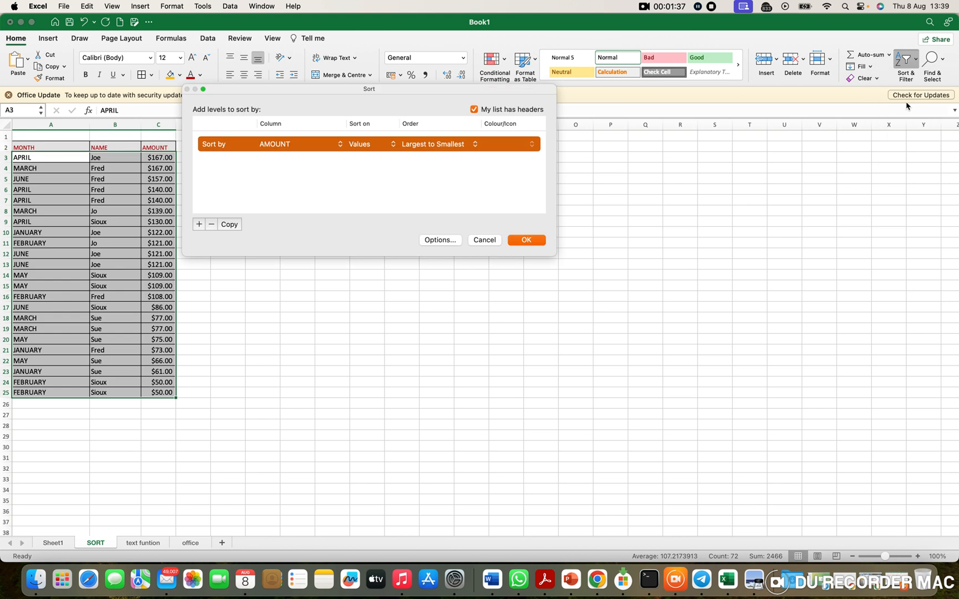
pyautogui.click(335, 145)
pyautogui.click(295, 134)
pyautogui.click(476, 148)
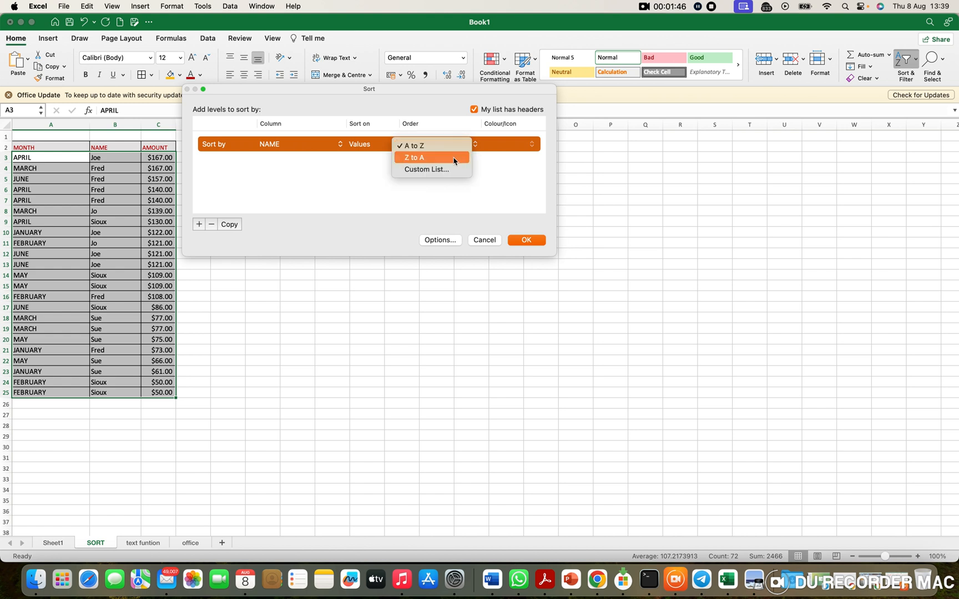
pyautogui.click(454, 160)
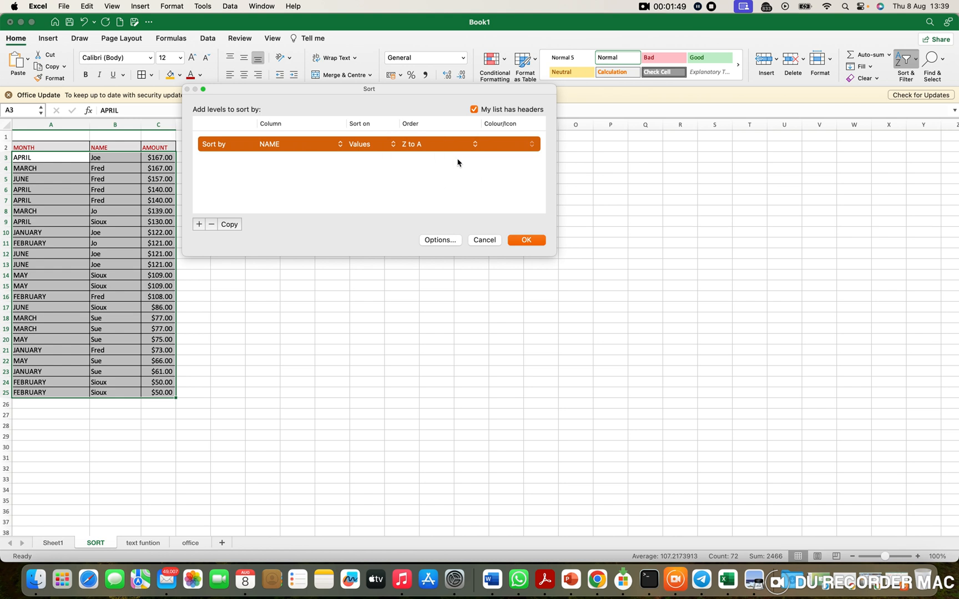
pyautogui.click(342, 150)
pyautogui.click(317, 160)
pyautogui.click(472, 150)
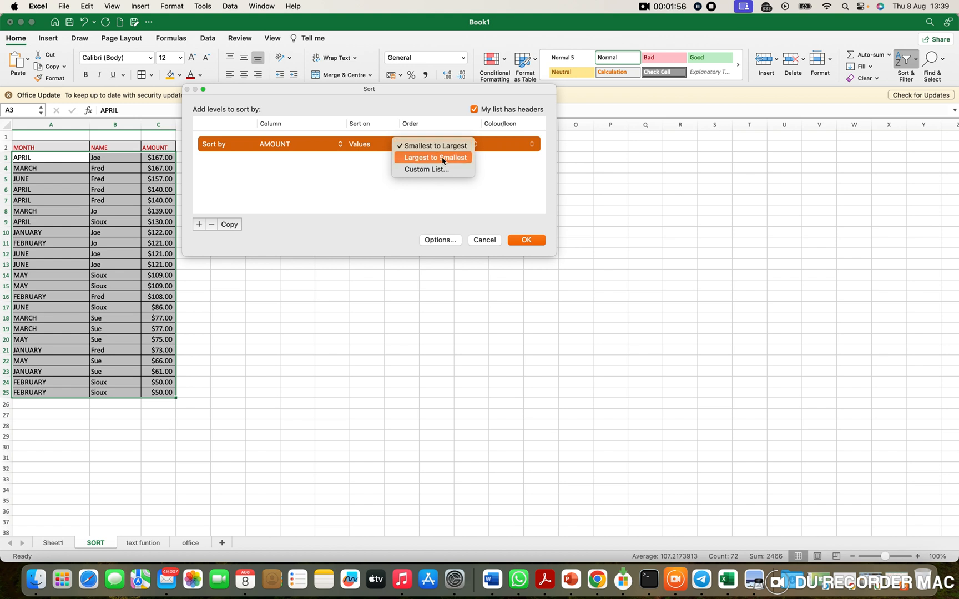
pyautogui.click(324, 156)
# Step: Set the sort level back to NAME with Z to A order and apply the custom sort
pyautogui.click(336, 150)
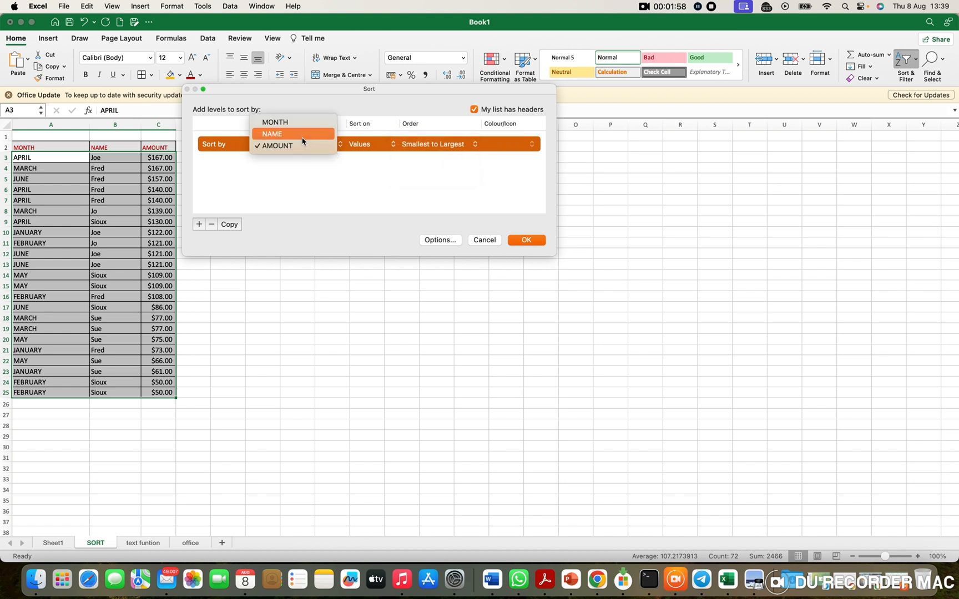
pyautogui.click(300, 135)
pyautogui.click(480, 152)
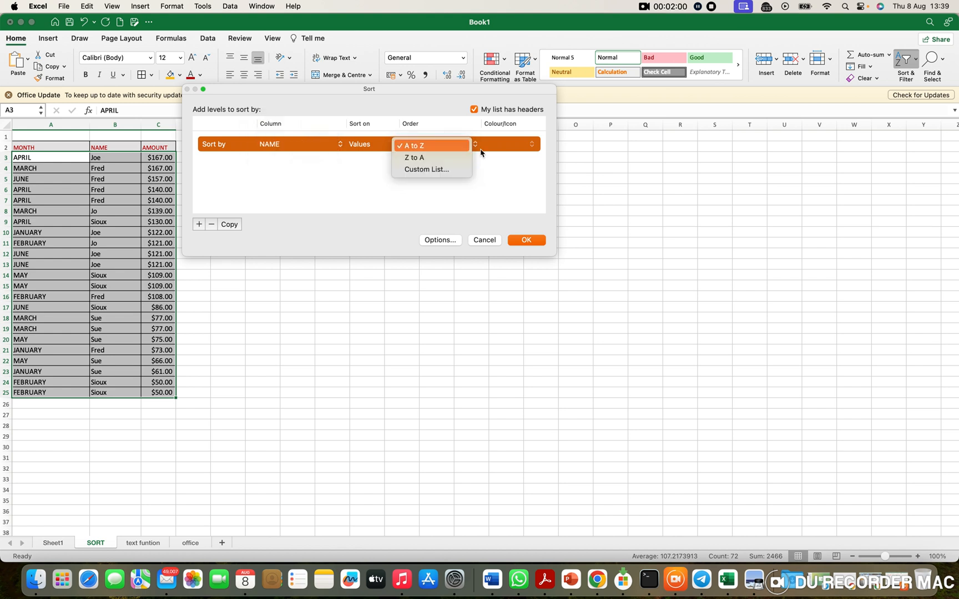
pyautogui.click(454, 158)
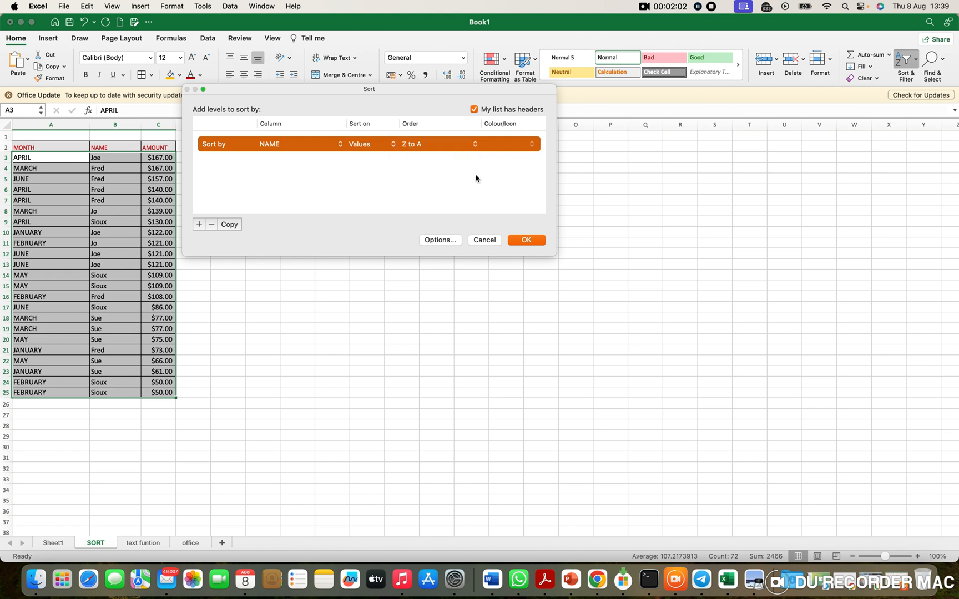
pyautogui.click(525, 241)
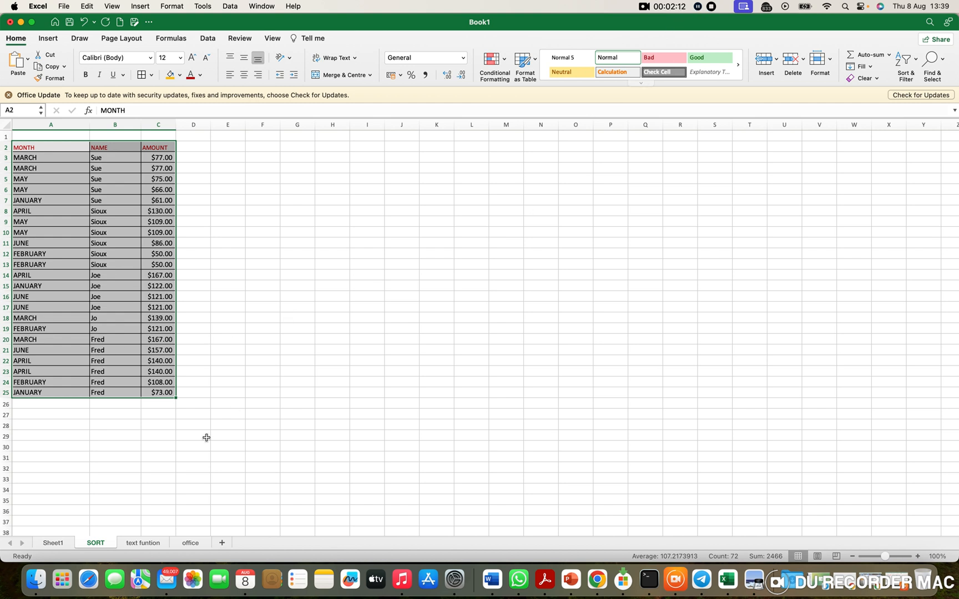
# Step: On Sheet1, fill the REMARK cell beside the Filter topic (H4) with the same orange colour
pyautogui.click(54, 544)
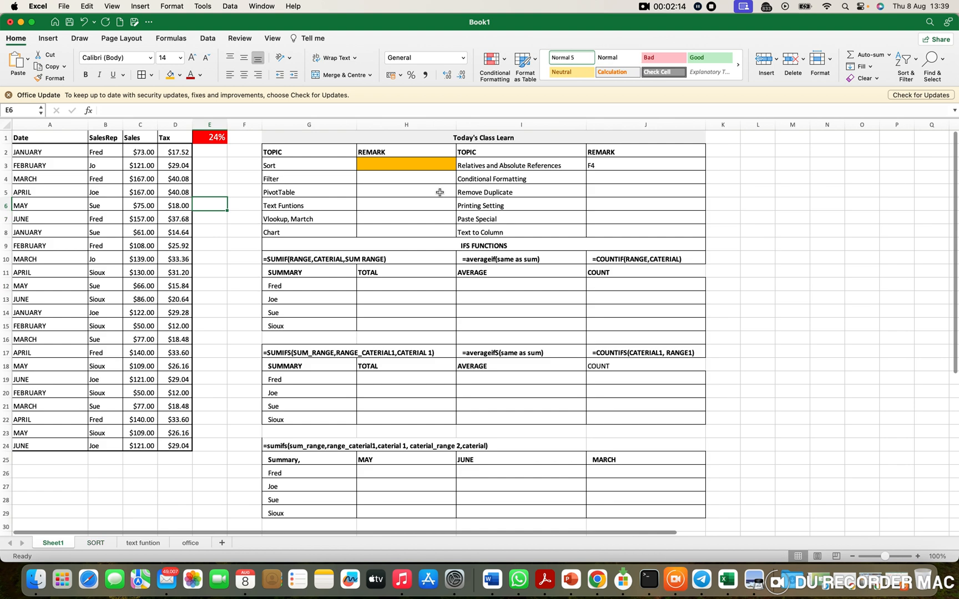
pyautogui.click(172, 77)
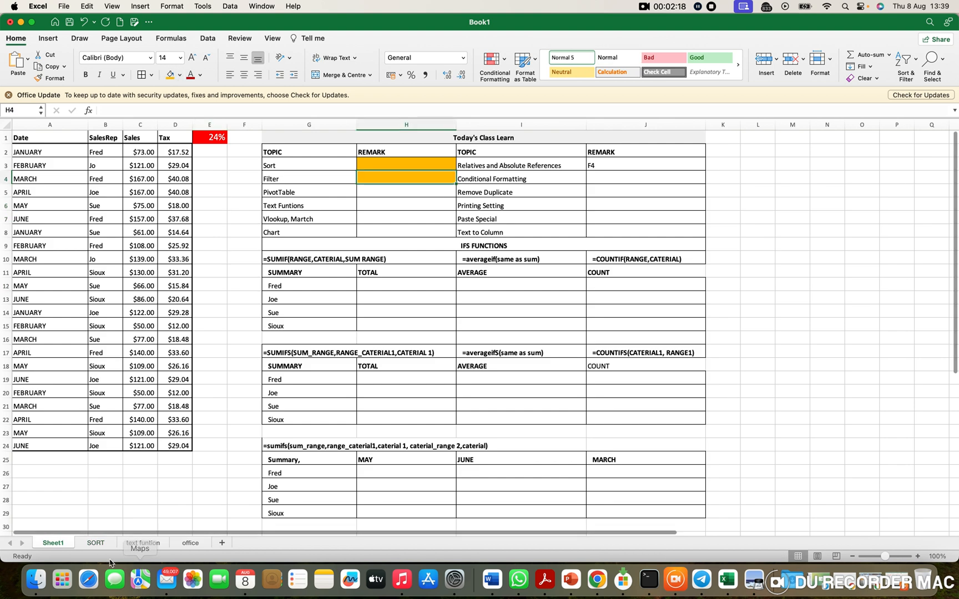
# Step: On the SORT sheet, add filters to the header row A2:C2 and widen the AMOUNT column
pyautogui.click(96, 544)
pyautogui.click(430, 373)
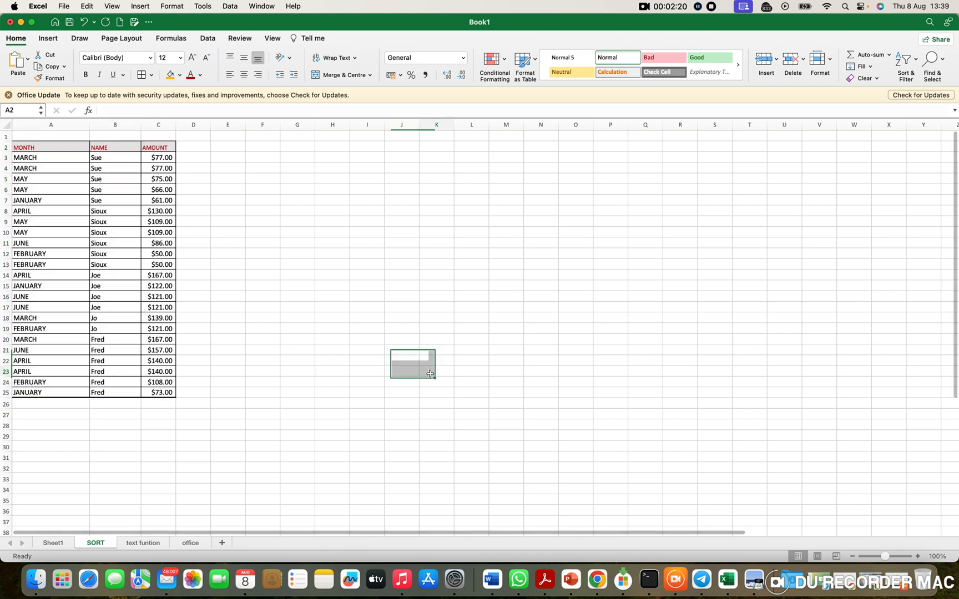
pyautogui.click(60, 147)
pyautogui.moveTo(60, 147); pyautogui.dragTo(154, 156)
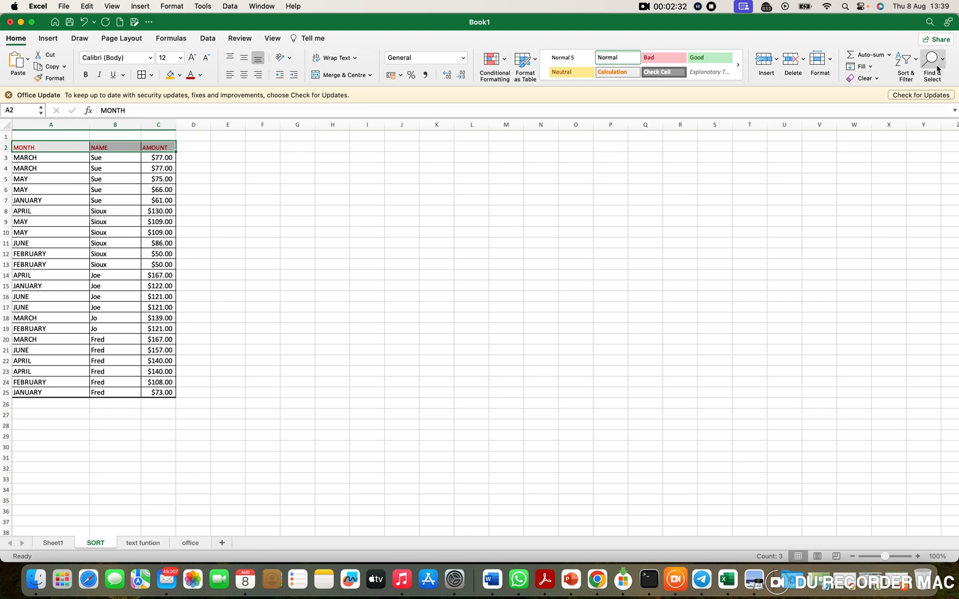
pyautogui.click(916, 74)
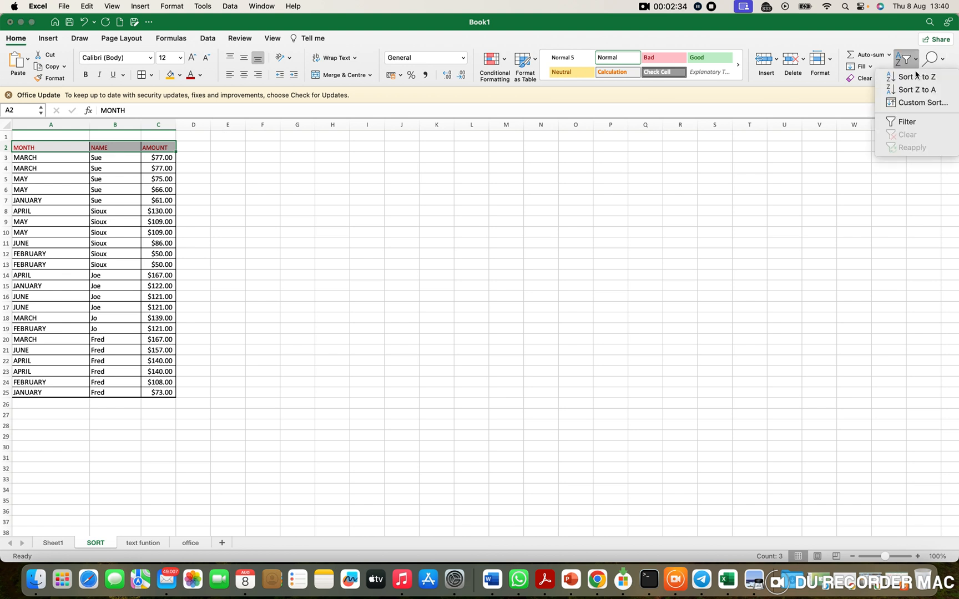
pyautogui.click(911, 124)
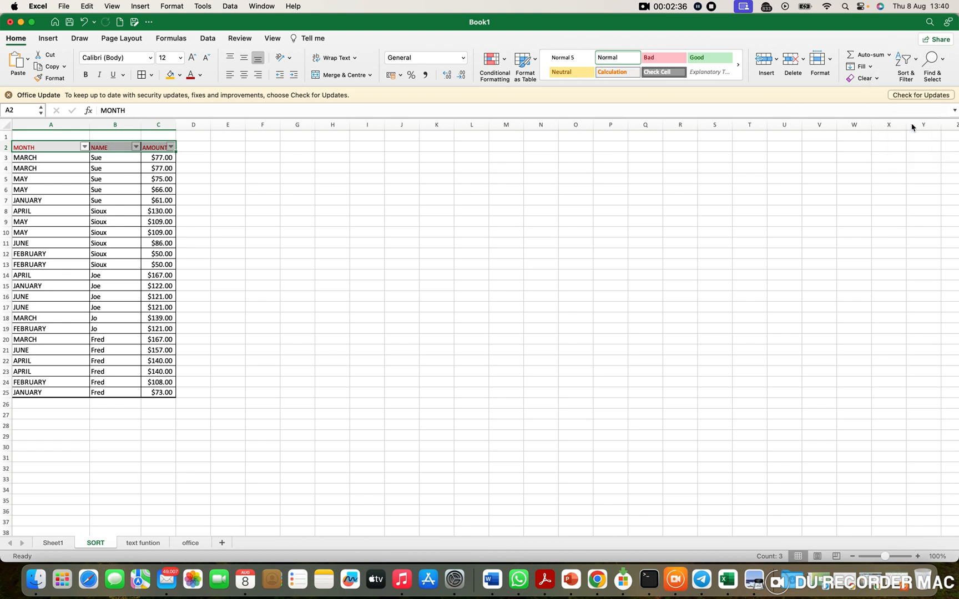
pyautogui.click(336, 210)
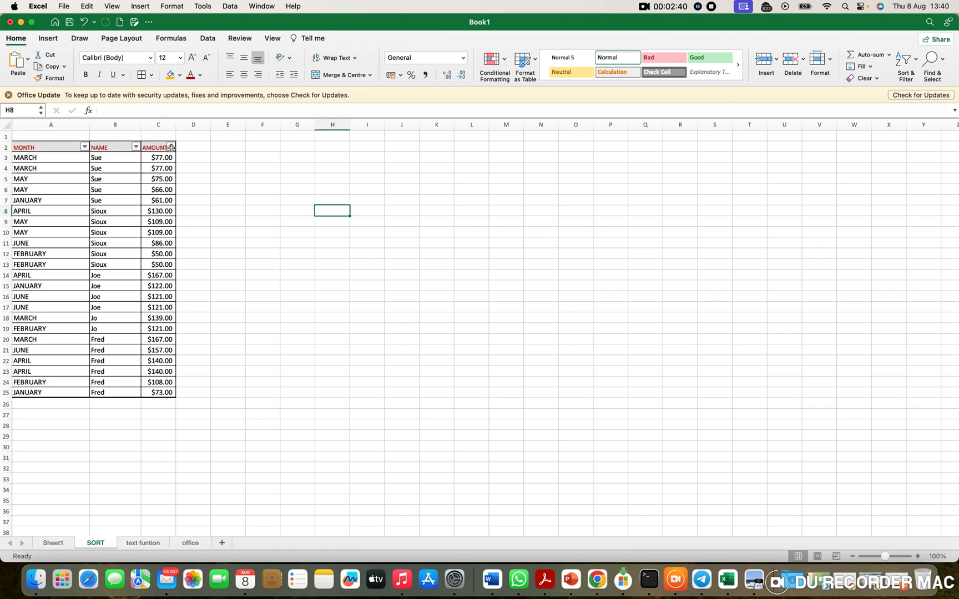
pyautogui.moveTo(178, 125); pyautogui.dragTo(206, 125)
# Step: Using the AMOUNT column's filter, sort the table first in ascending and finally in descending order
pyautogui.click(202, 148)
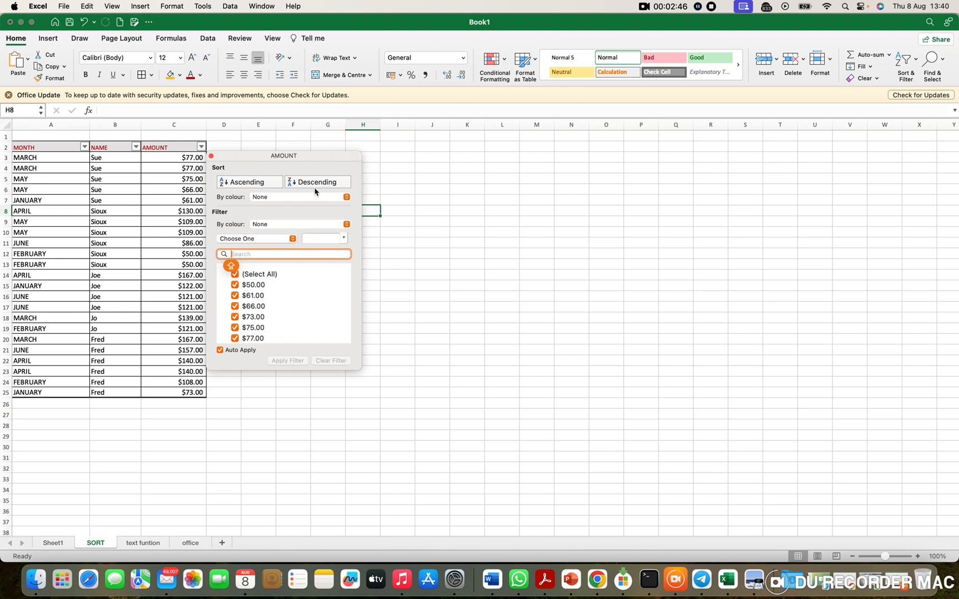
pyautogui.click(260, 185)
pyautogui.click(314, 184)
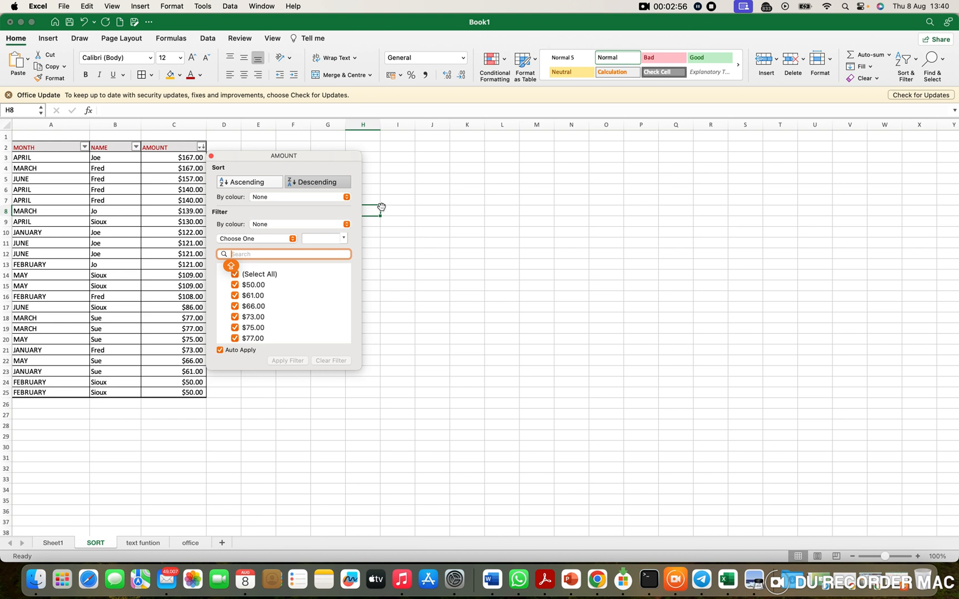
pyautogui.click(409, 211)
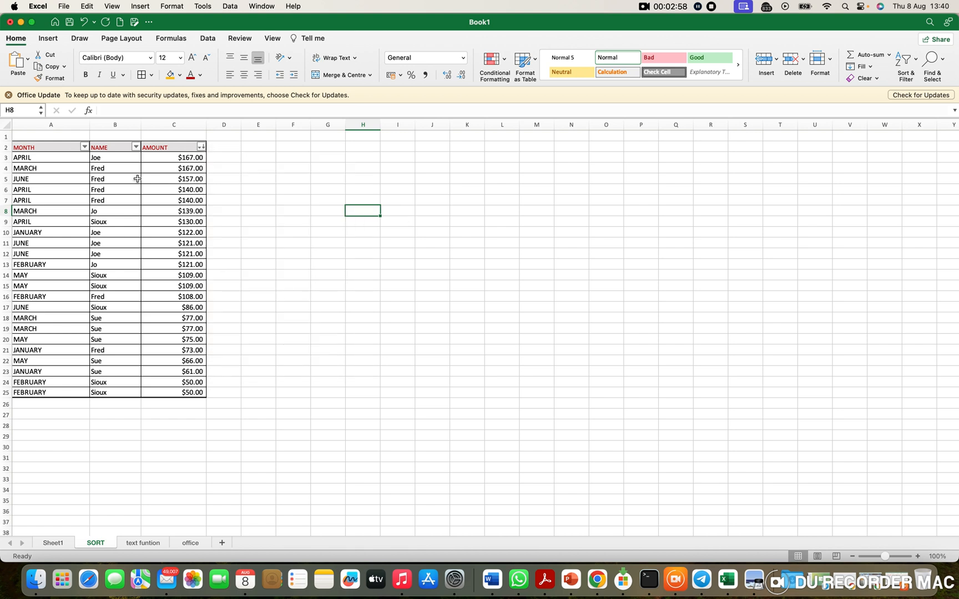
pyautogui.moveTo(30, 146); pyautogui.dragTo(176, 336)
pyautogui.click(115, 201)
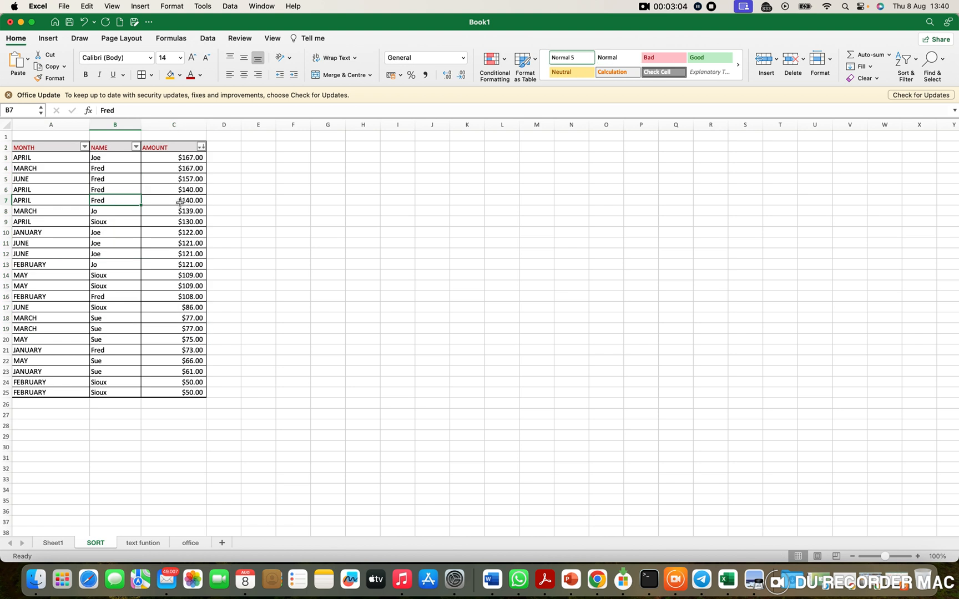
pyautogui.moveTo(122, 167); pyautogui.dragTo(122, 199)
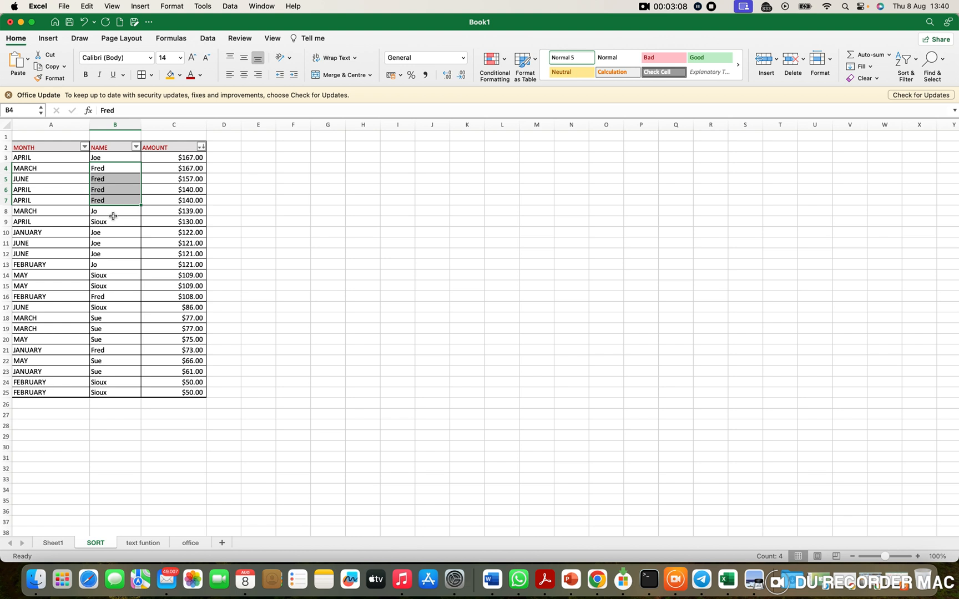
# Step: Filter the NAME column to show only the rows of the first person in its value list
pyautogui.click(135, 147)
pyautogui.click(122, 155)
pyautogui.click(136, 147)
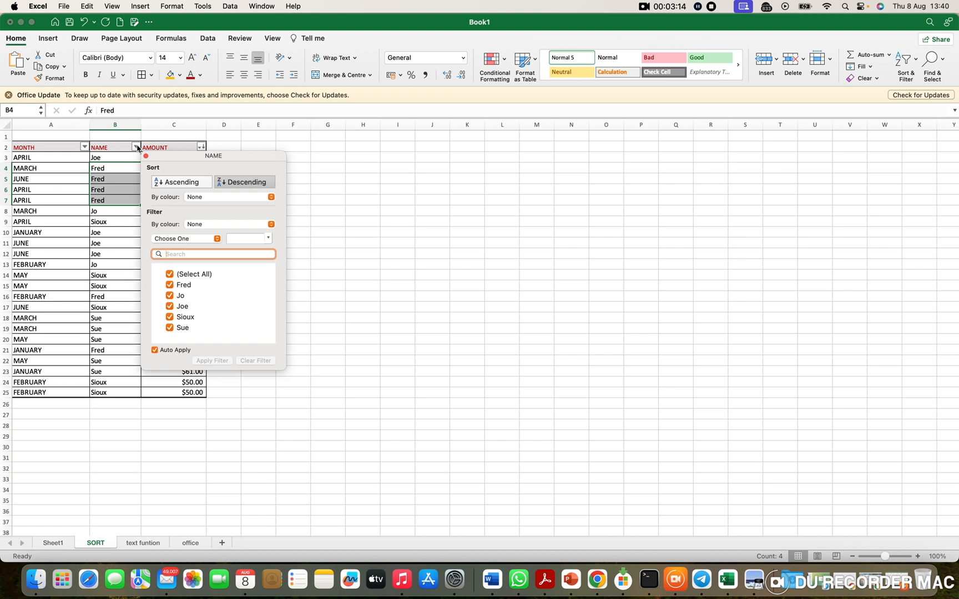
pyautogui.click(172, 279)
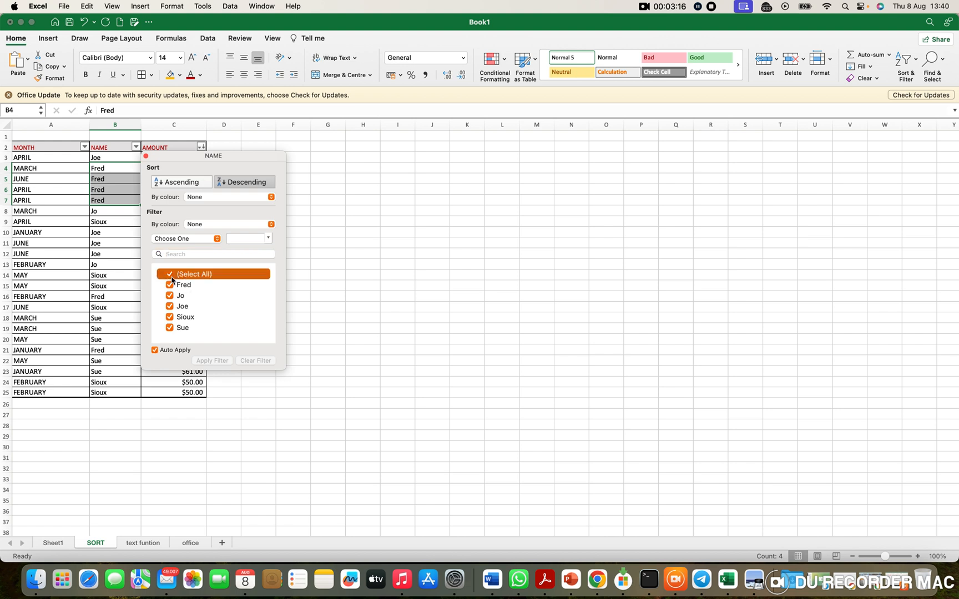
pyautogui.click(170, 286)
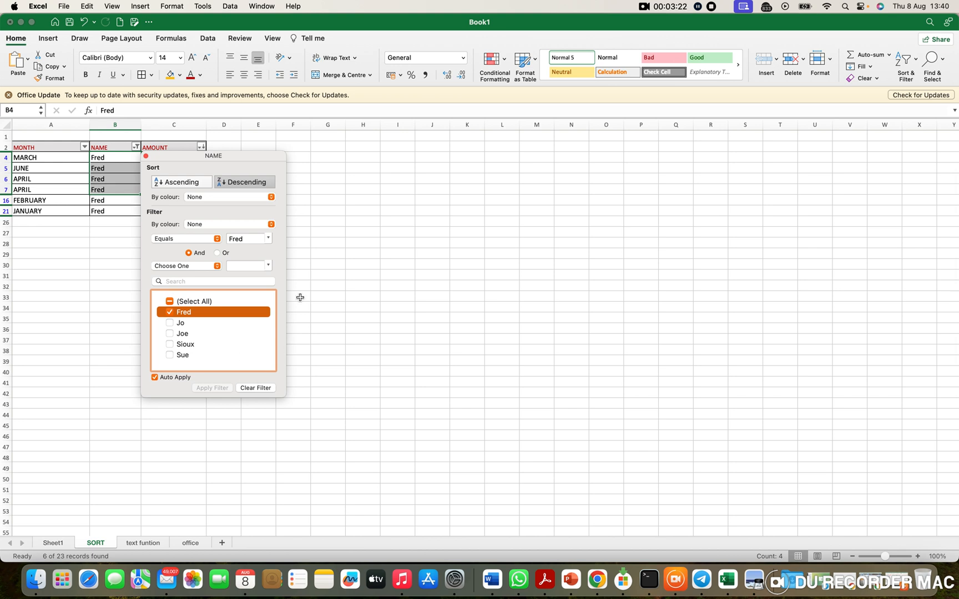
pyautogui.click(346, 302)
pyautogui.click(218, 233)
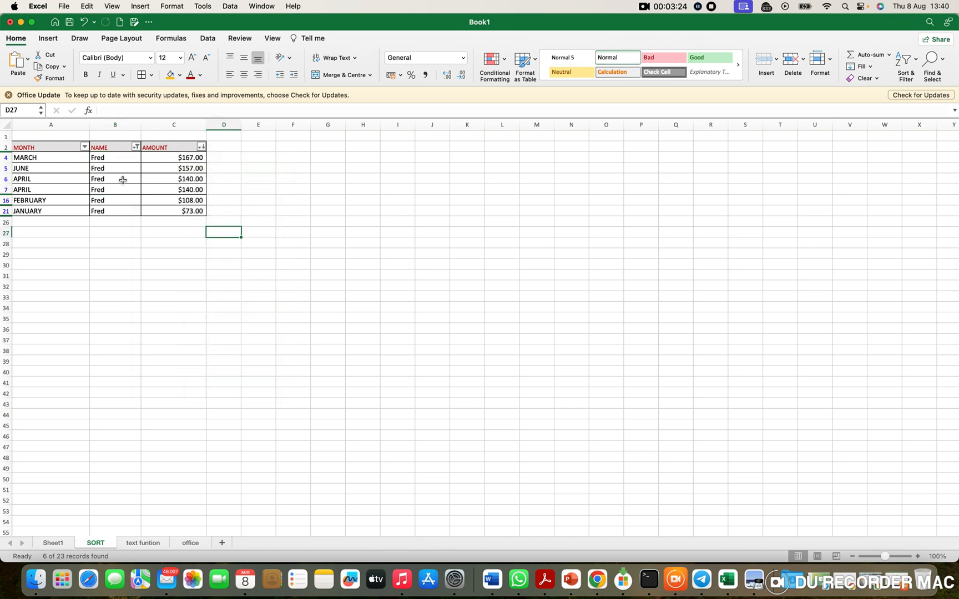
# Step: Extend the NAME filter to also include the fourth person in its value list
pyautogui.click(135, 146)
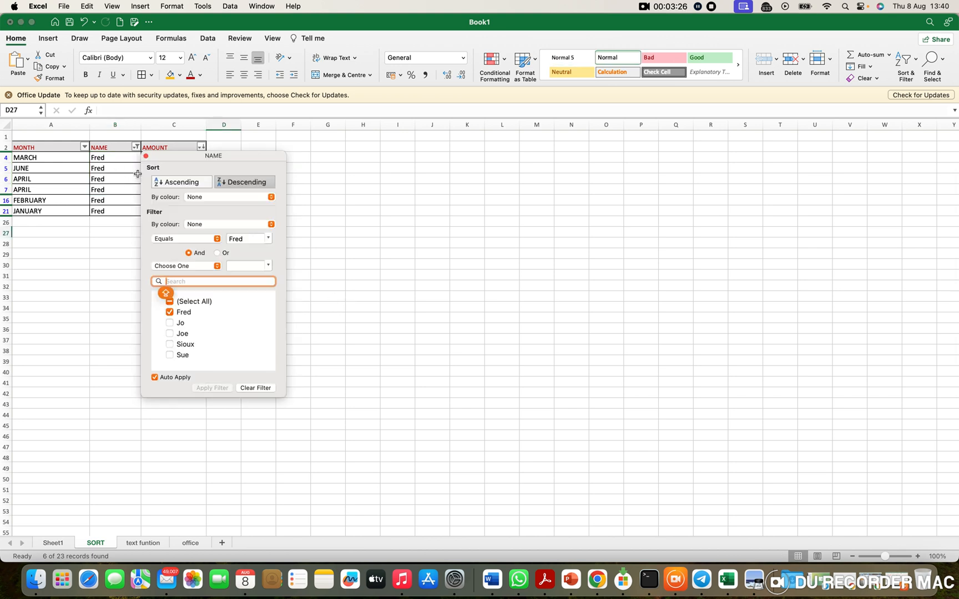
pyautogui.click(175, 345)
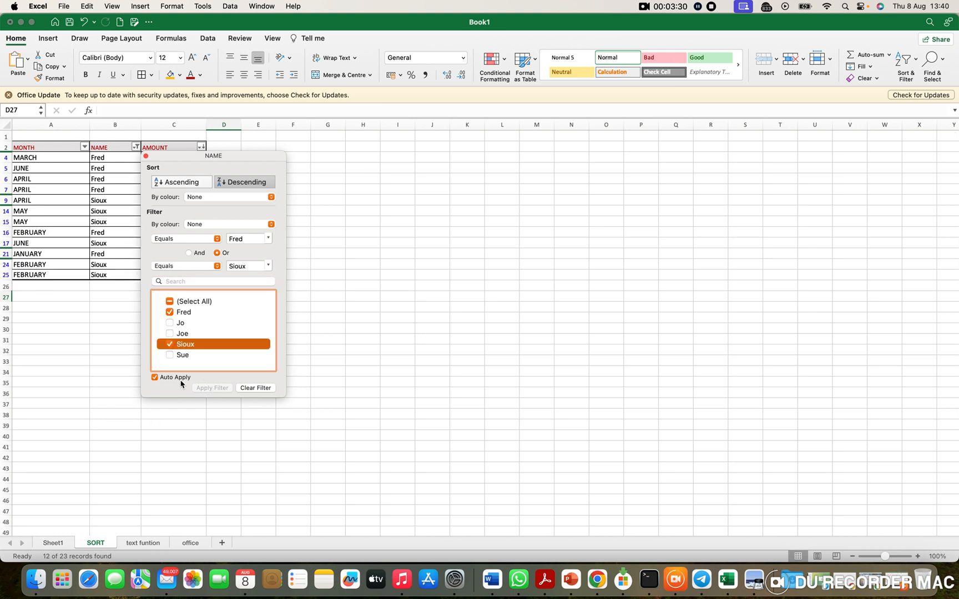
pyautogui.click(155, 422)
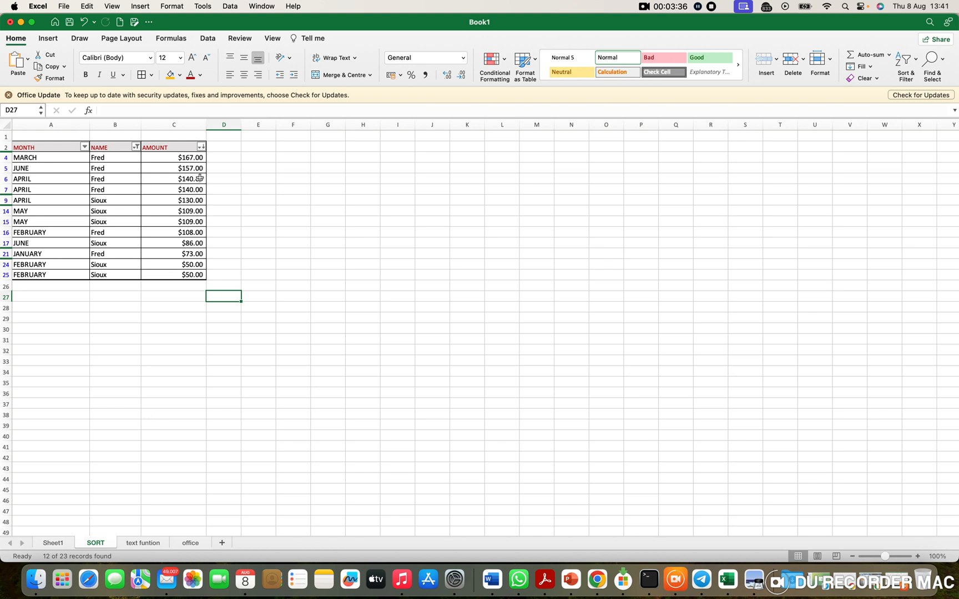
# Step: Clear the filter on the NAME column and check the AMOUNT column's filter options
pyautogui.moveTo(192, 149); pyautogui.dragTo(73, 149)
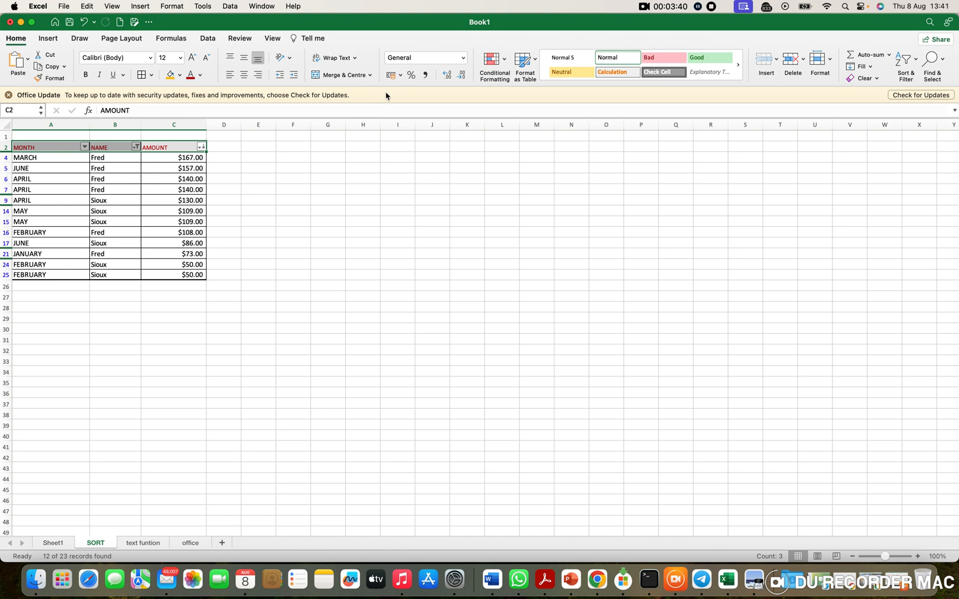
pyautogui.click(135, 147)
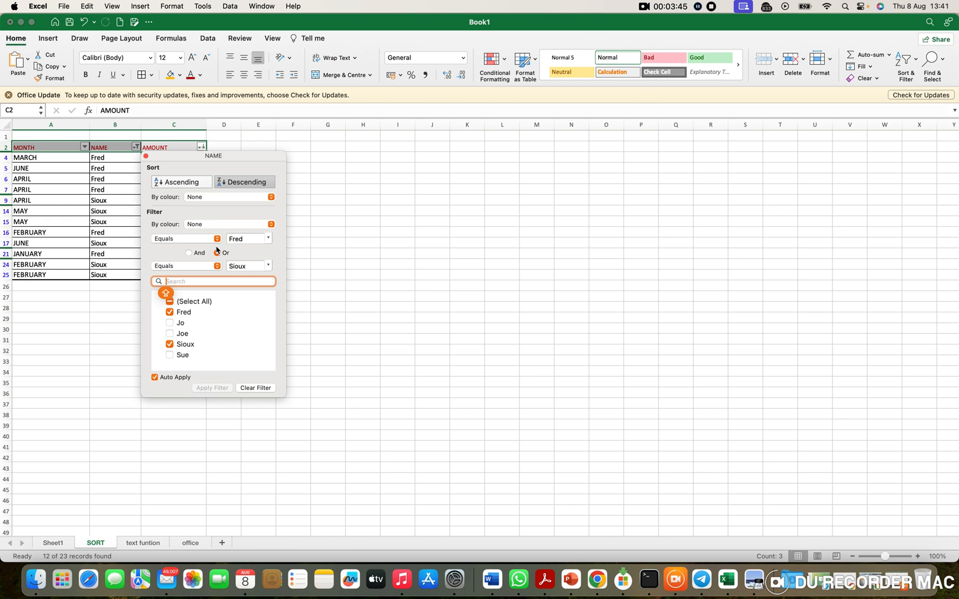
pyautogui.click(265, 391)
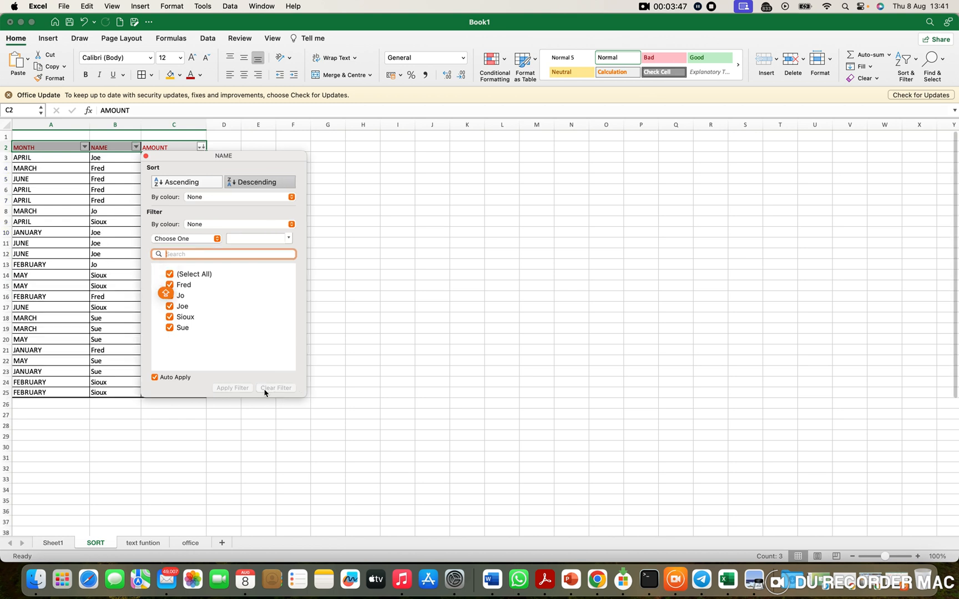
pyautogui.click(184, 146)
pyautogui.click(201, 147)
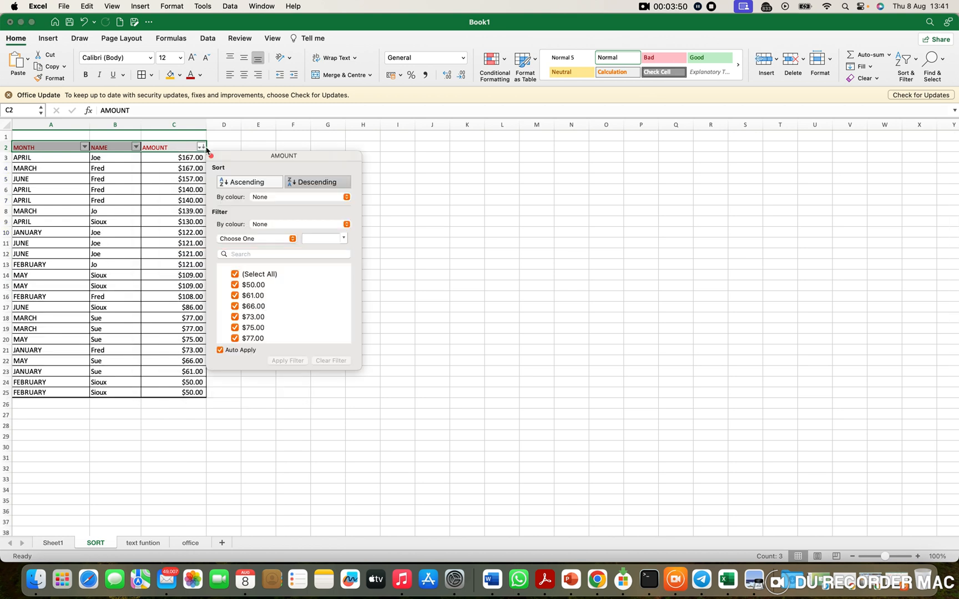
pyautogui.click(459, 243)
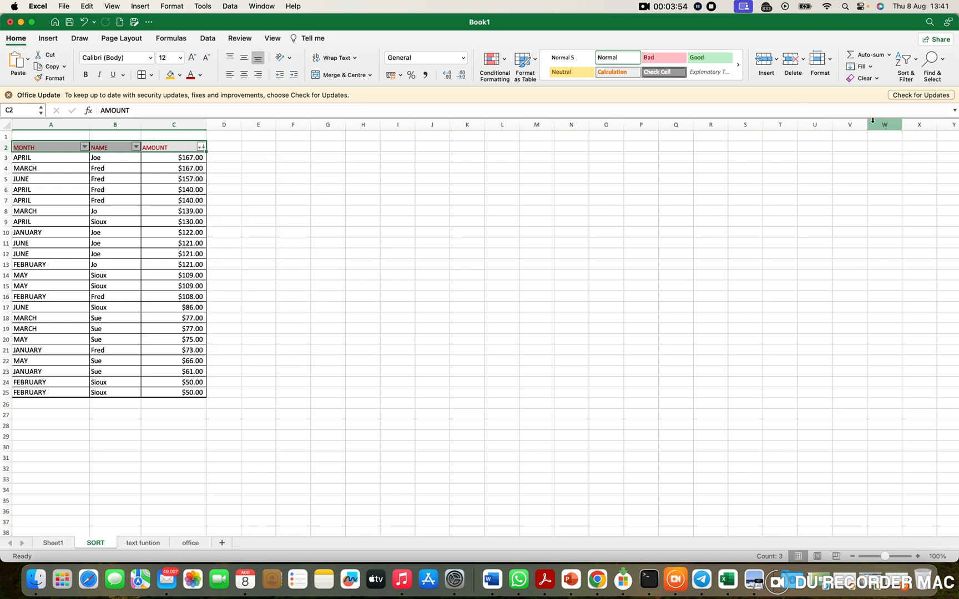
# Step: Clear the table's filter and sort state and turn off the filters on header row A2:C2
pyautogui.click(906, 83)
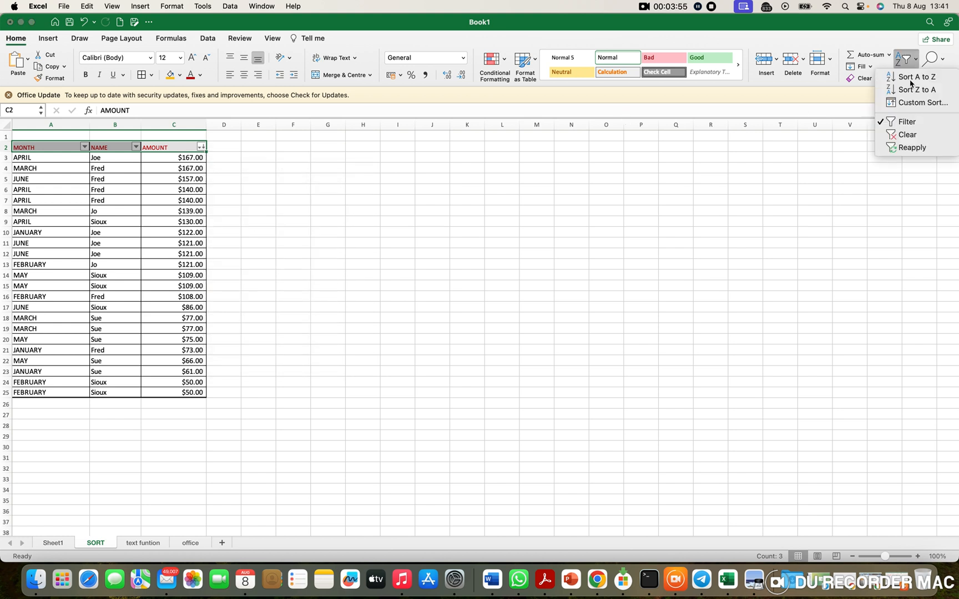
pyautogui.click(919, 136)
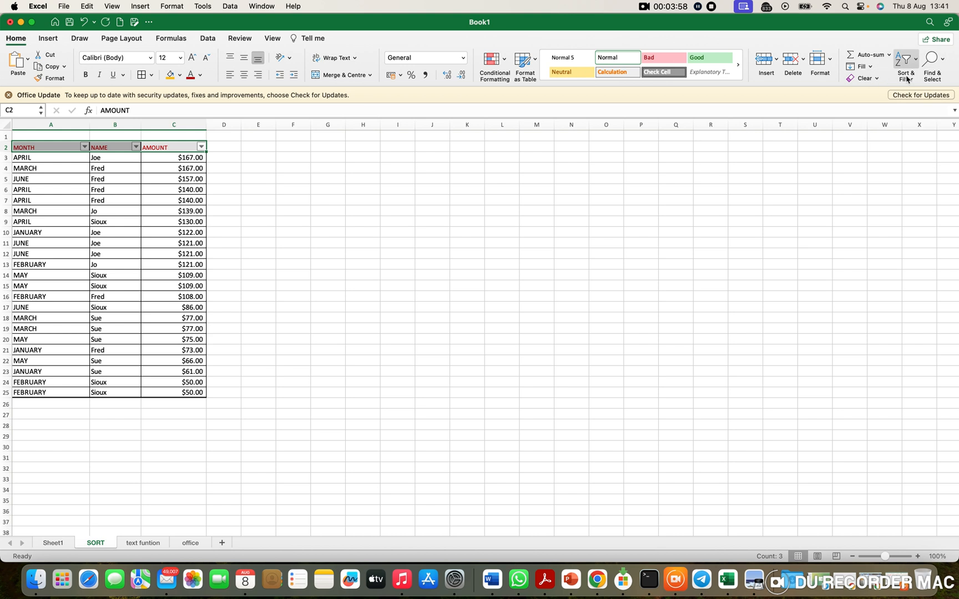
pyautogui.click(906, 80)
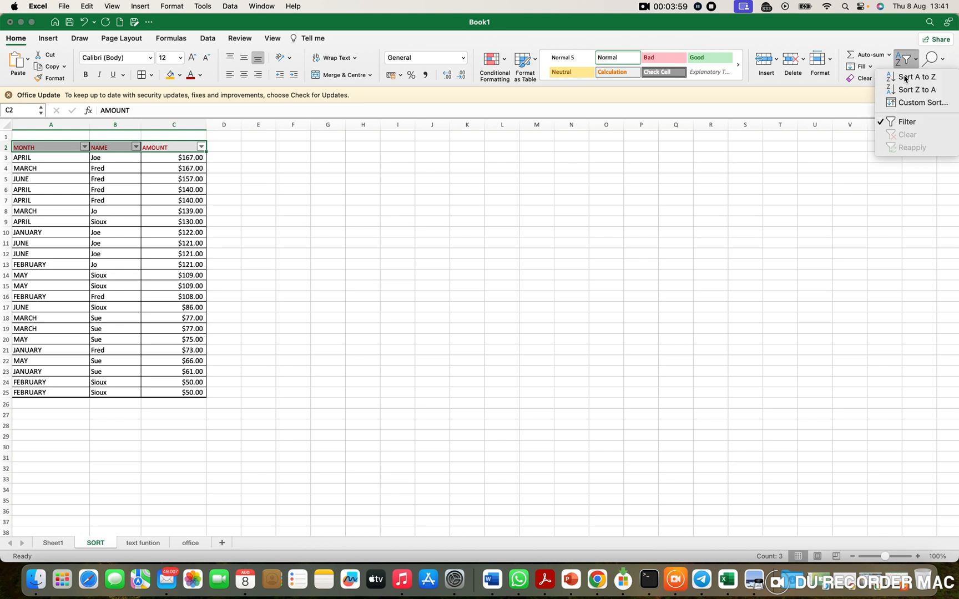
pyautogui.click(918, 128)
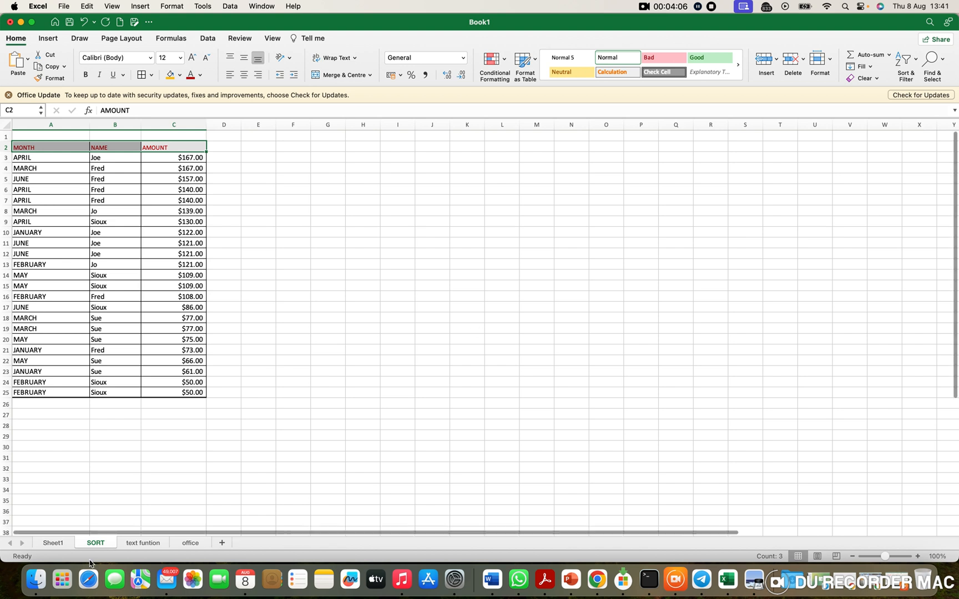
# Step: On Sheet1, fill the REMARK cell beside the Remove Duplicate topic (J5) with the same orange colour
pyautogui.click(51, 543)
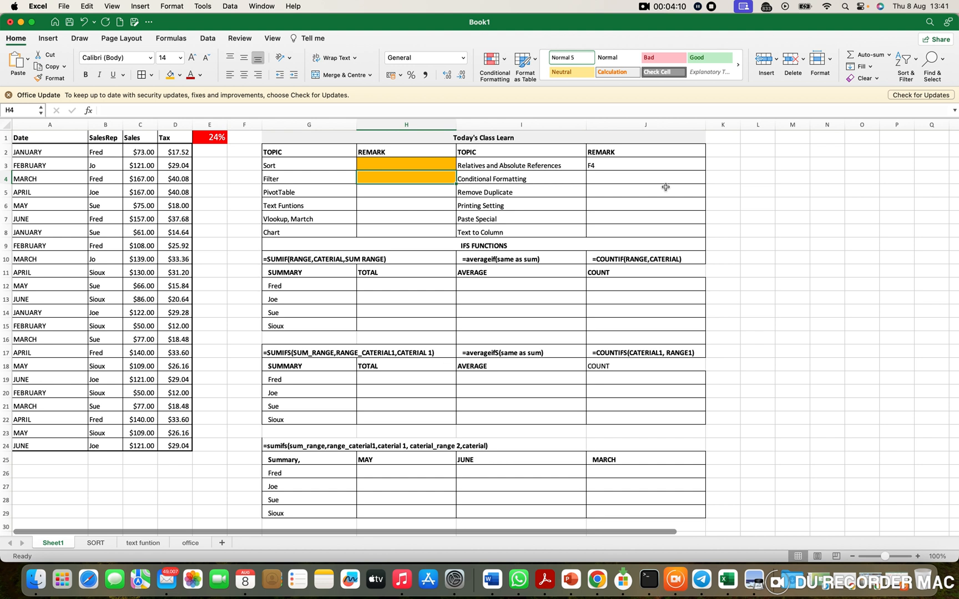
pyautogui.click(546, 195)
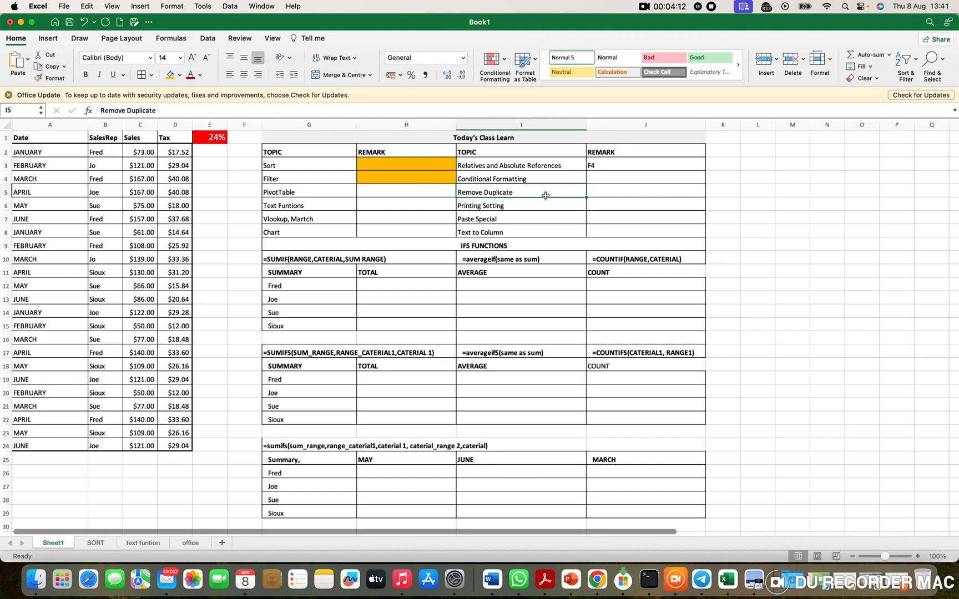
pyautogui.click(616, 195)
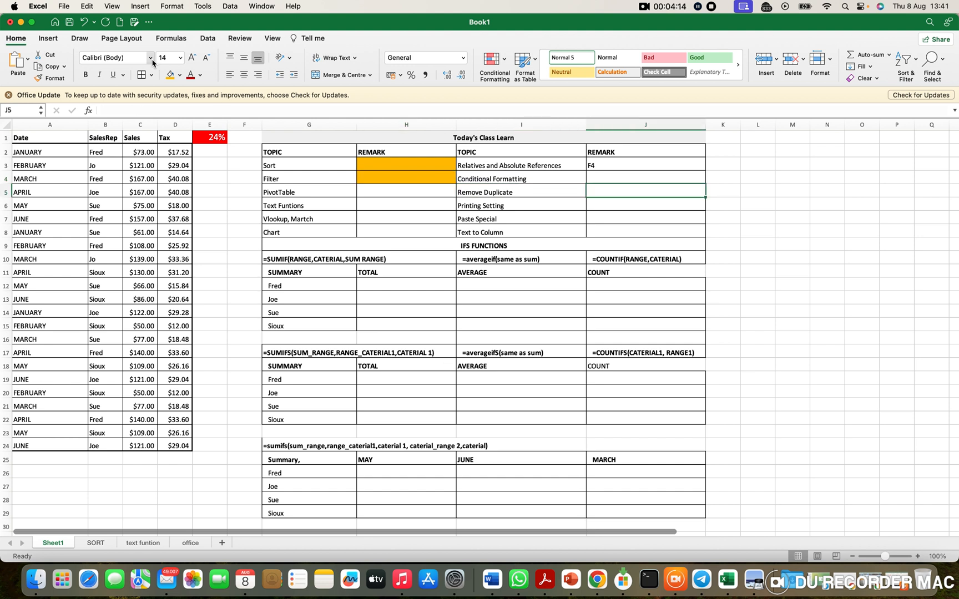
pyautogui.click(170, 74)
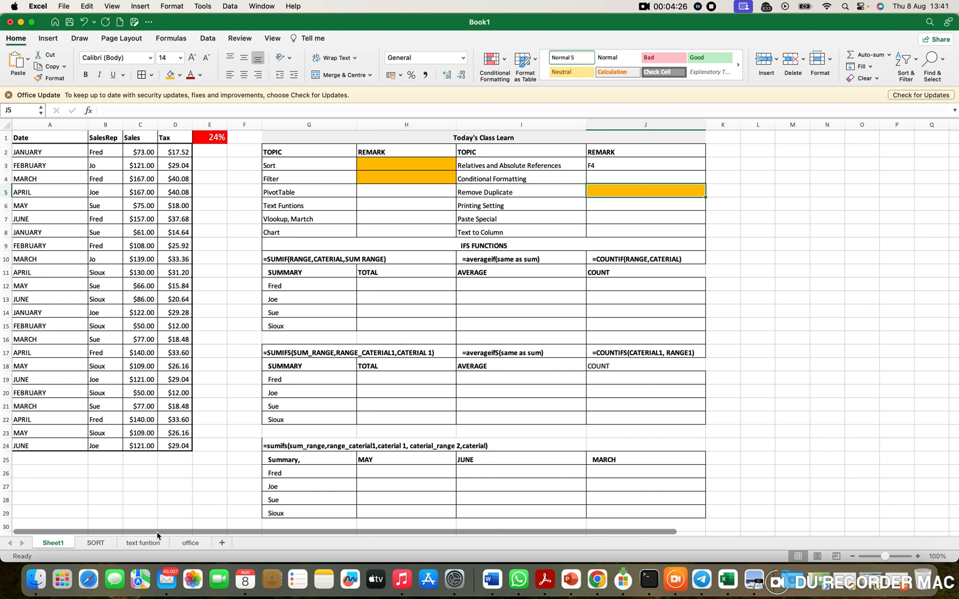
# Step: On the SORT sheet, copy the whole NAME column (B) and paste it into column M
pyautogui.click(94, 545)
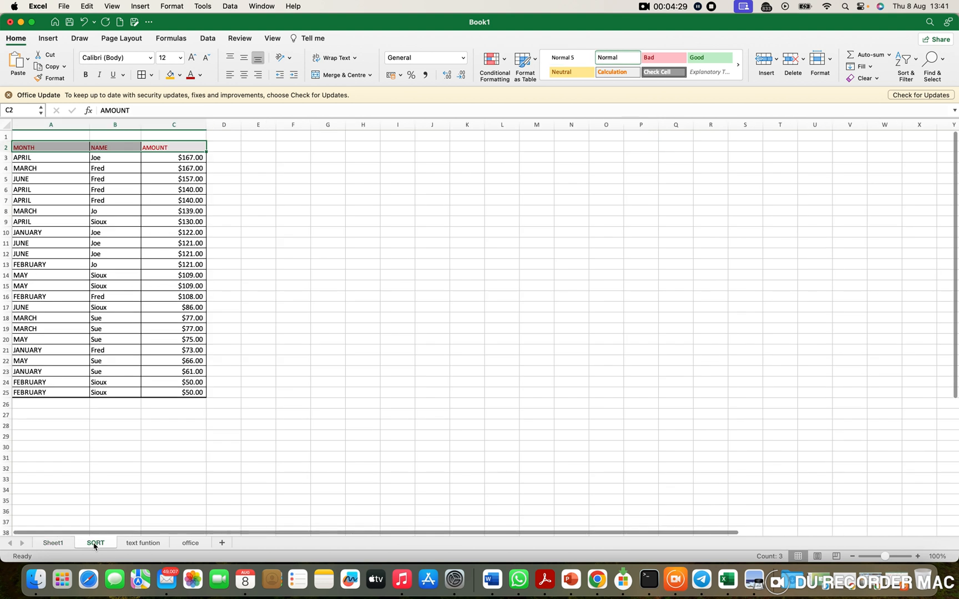
pyautogui.click(117, 126)
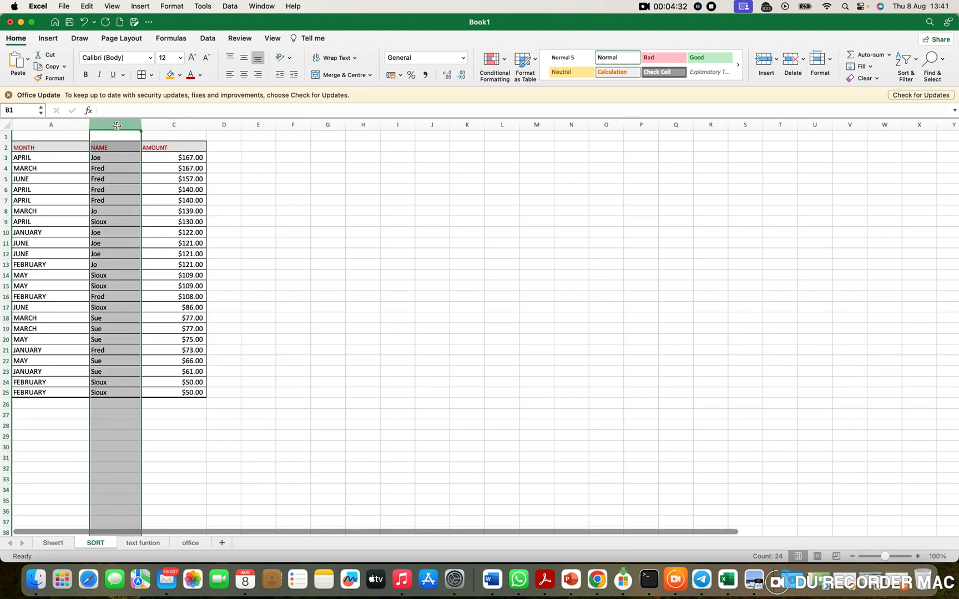
pyautogui.press('super+c')
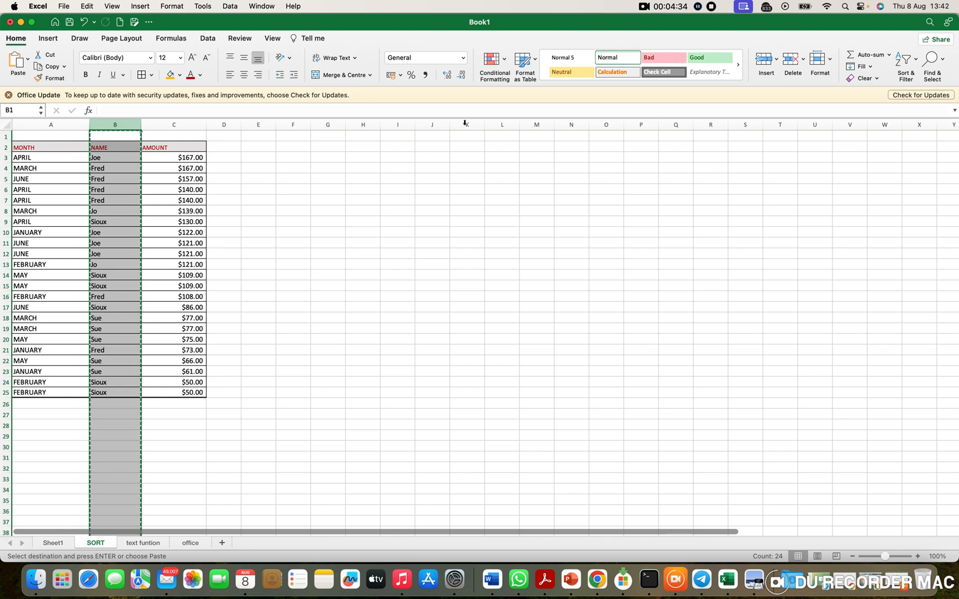
pyautogui.click(541, 126)
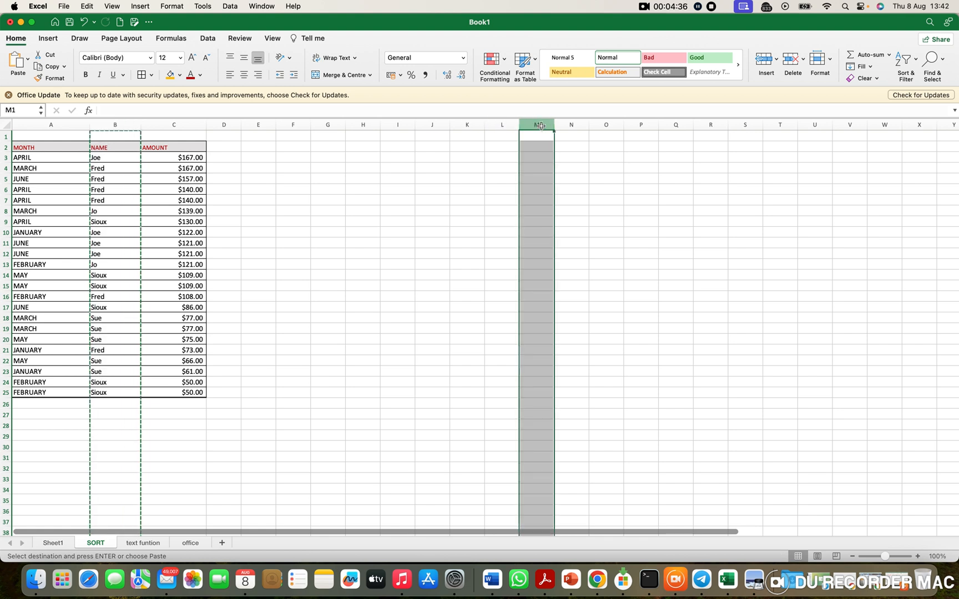
pyautogui.press('super+v')
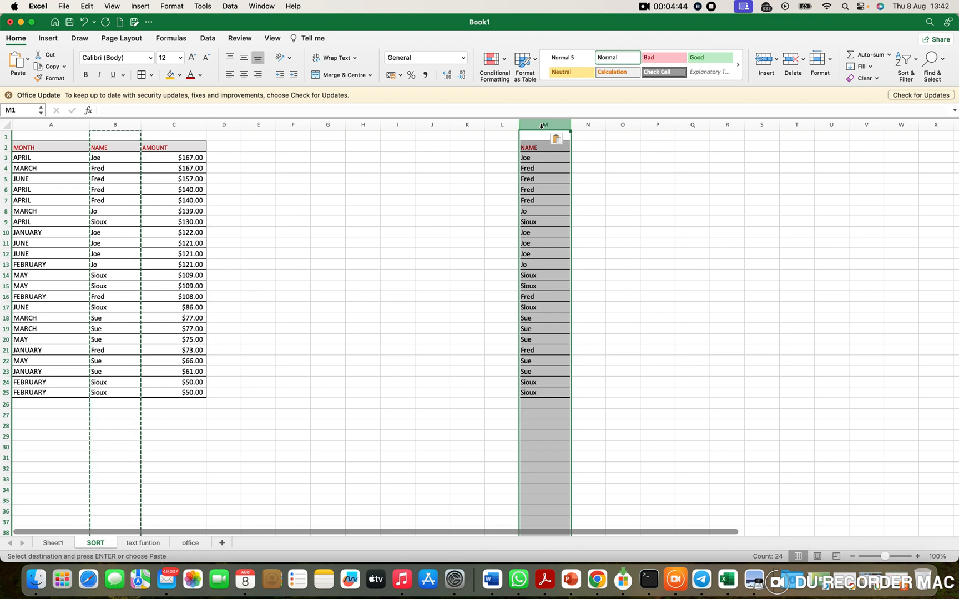
# Step: Remove the duplicates from the copied names in column M, treating the list as having headers
pyautogui.click(217, 41)
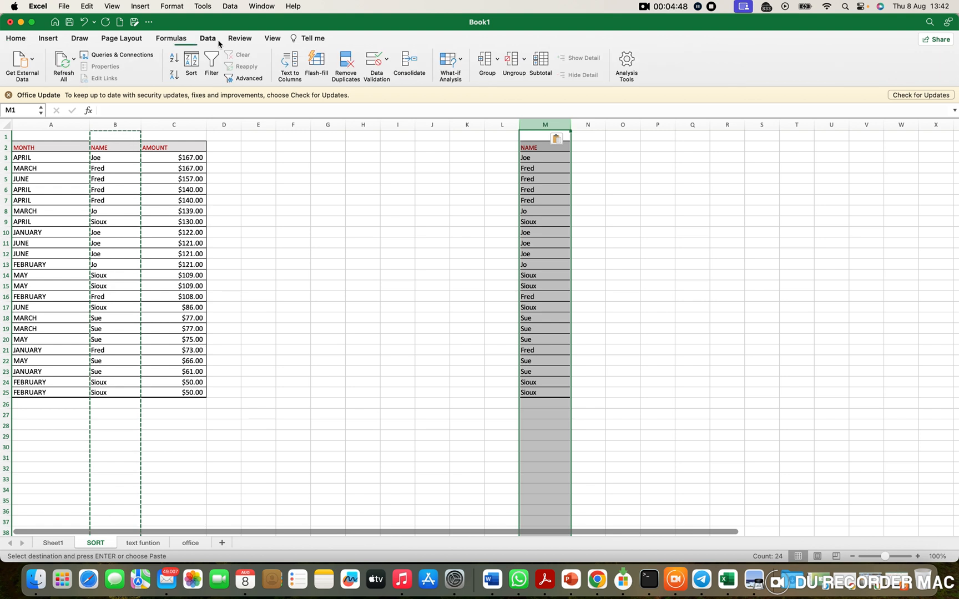
pyautogui.click(347, 66)
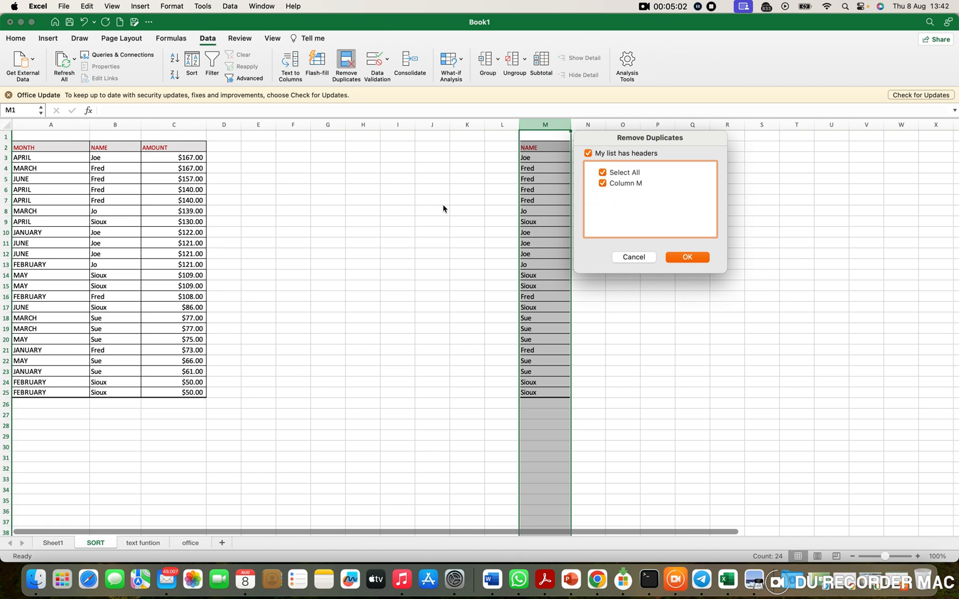
pyautogui.click(604, 175)
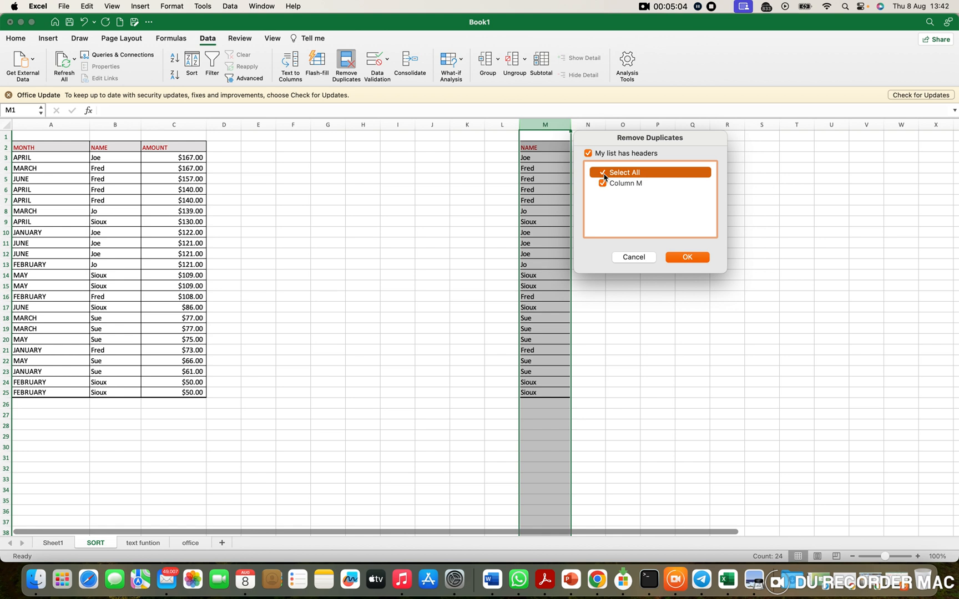
pyautogui.click(607, 187)
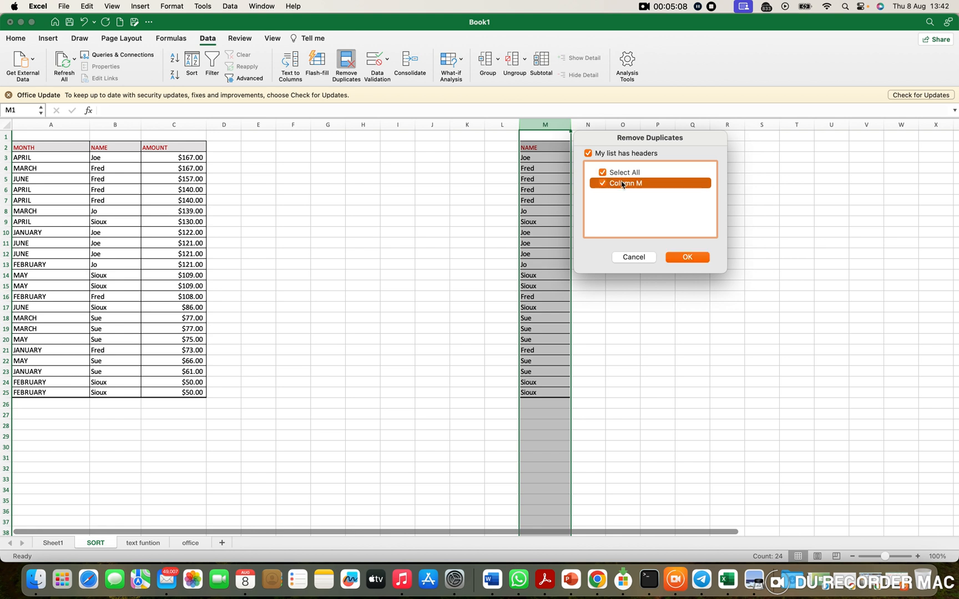
pyautogui.click(687, 257)
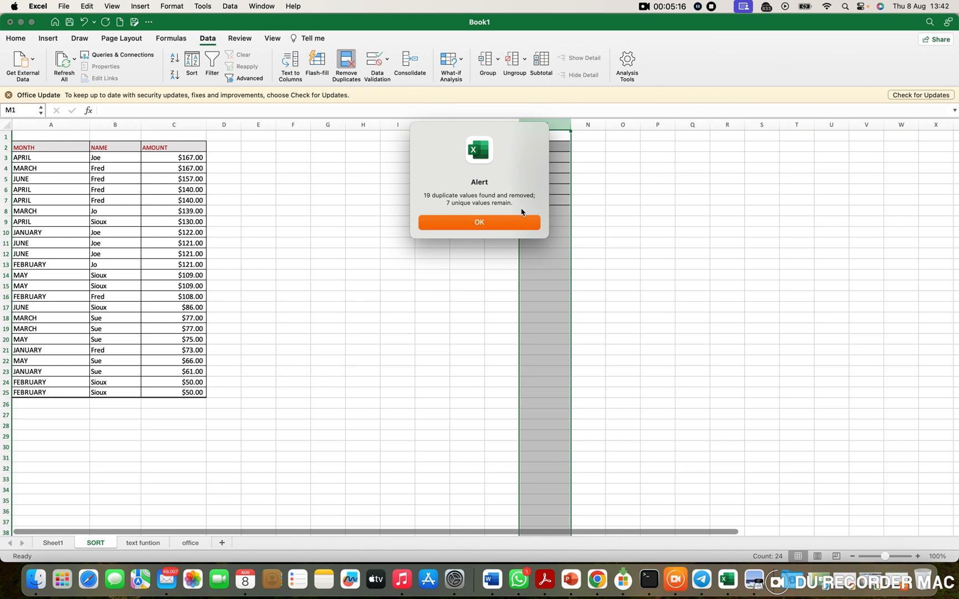
pyautogui.click(511, 225)
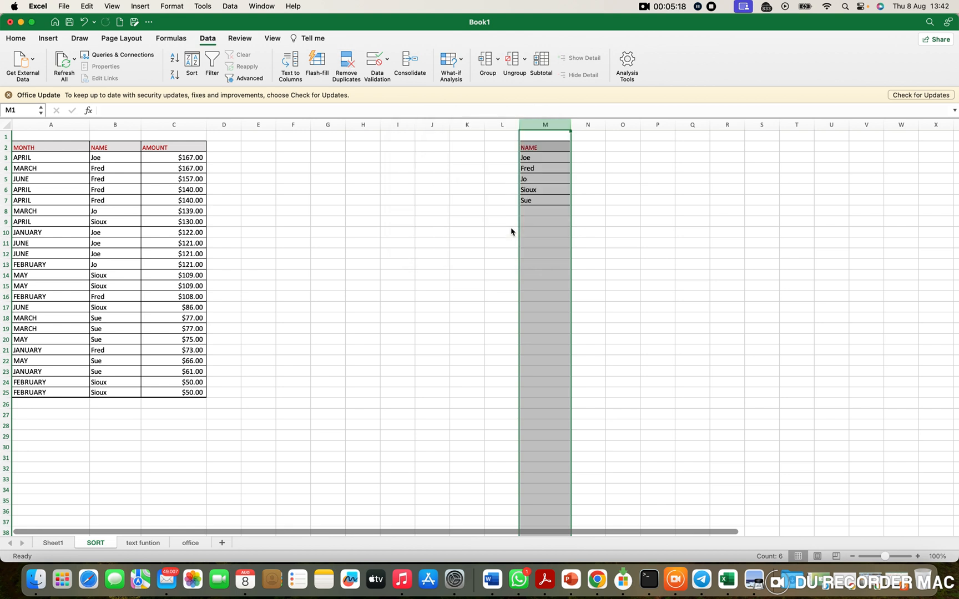
pyautogui.click(626, 220)
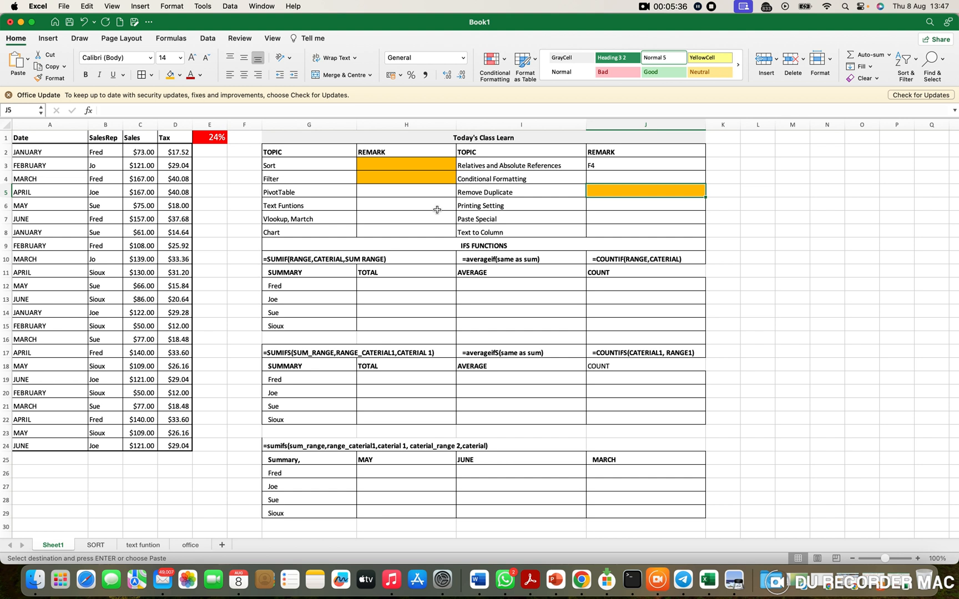
# Step: Fill the REMARK cell beside Text Funtions (H6) with the same orange and open the text funtion sheet
pyautogui.click(415, 207)
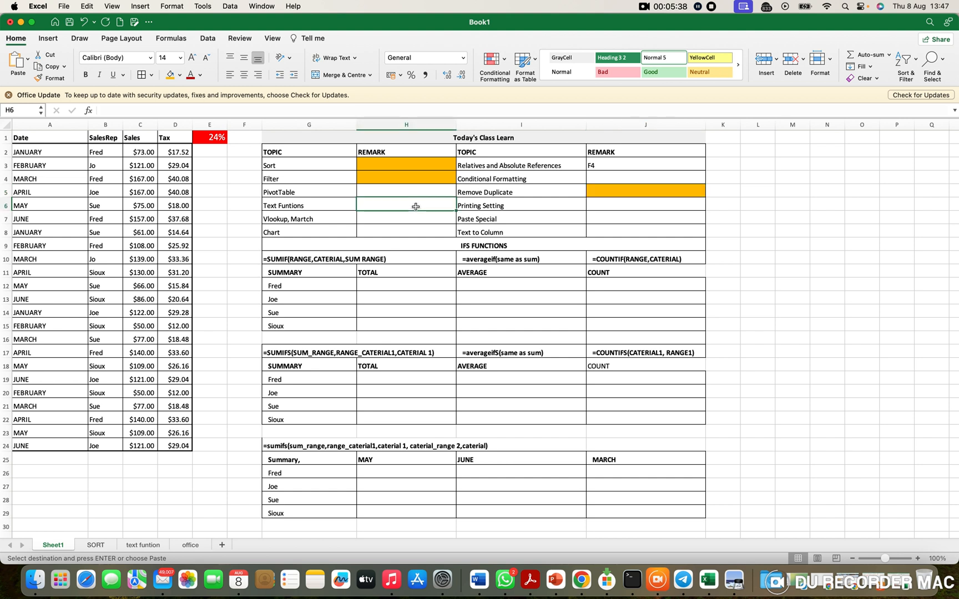
pyautogui.click(171, 75)
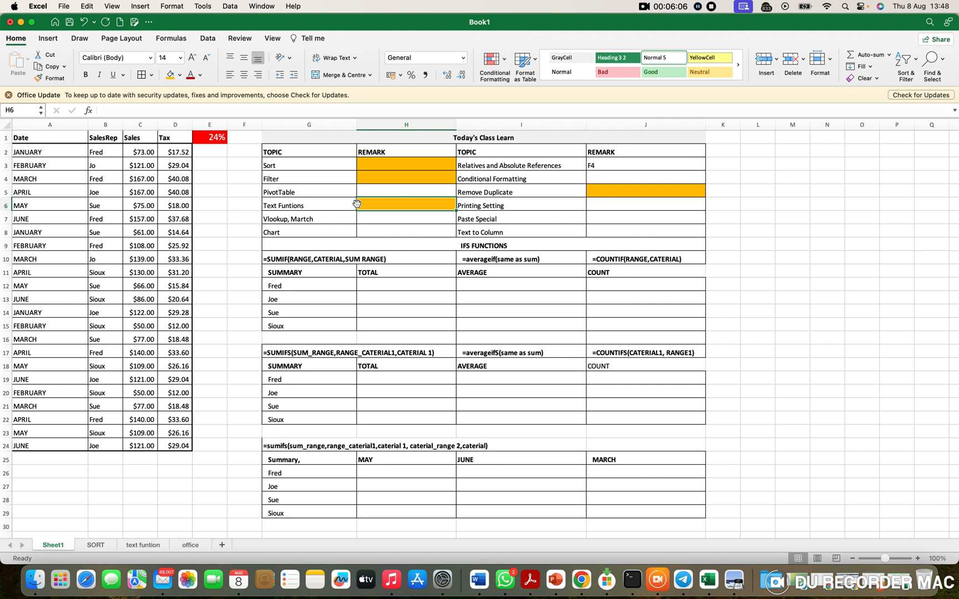
pyautogui.click(139, 545)
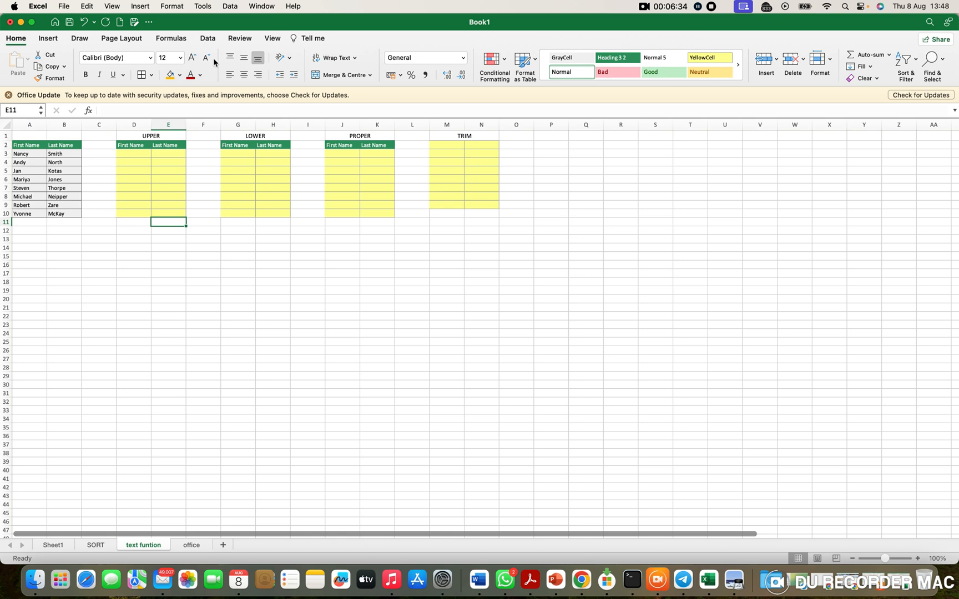
# Step: Enter =UPPER(A3) in the first First Name cell (D3) of the UPPER table
pyautogui.moveTo(25, 145); pyautogui.dragTo(78, 207)
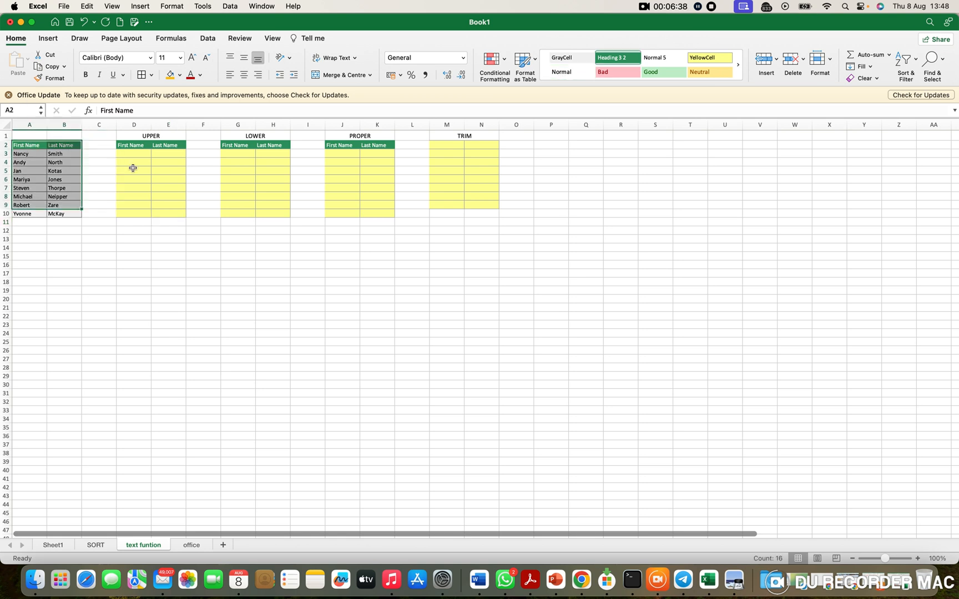
pyautogui.click(145, 153)
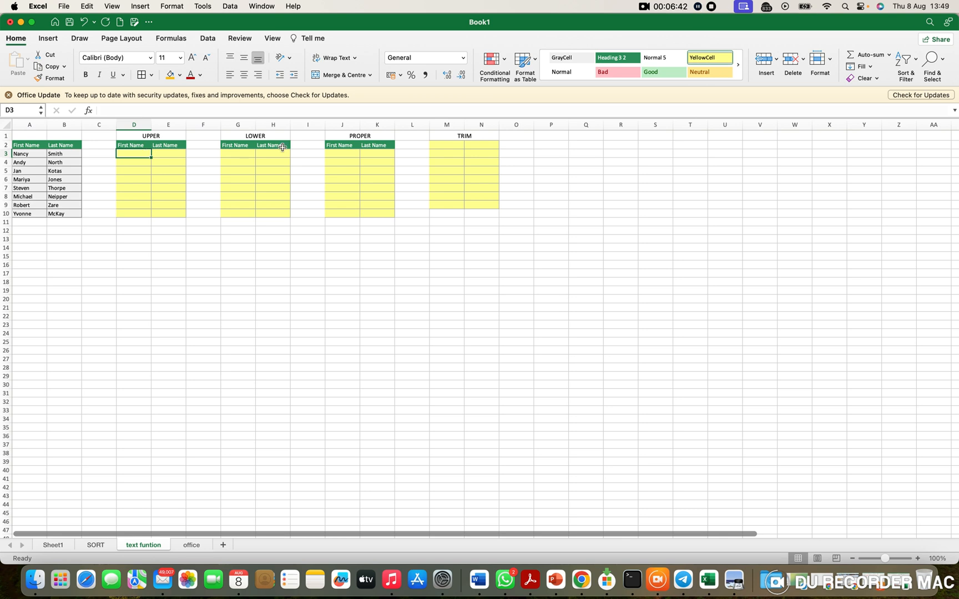
pyautogui.write('=U')
pyautogui.write('P')
pyautogui.press('BackSpace')
pyautogui.write('UPP')
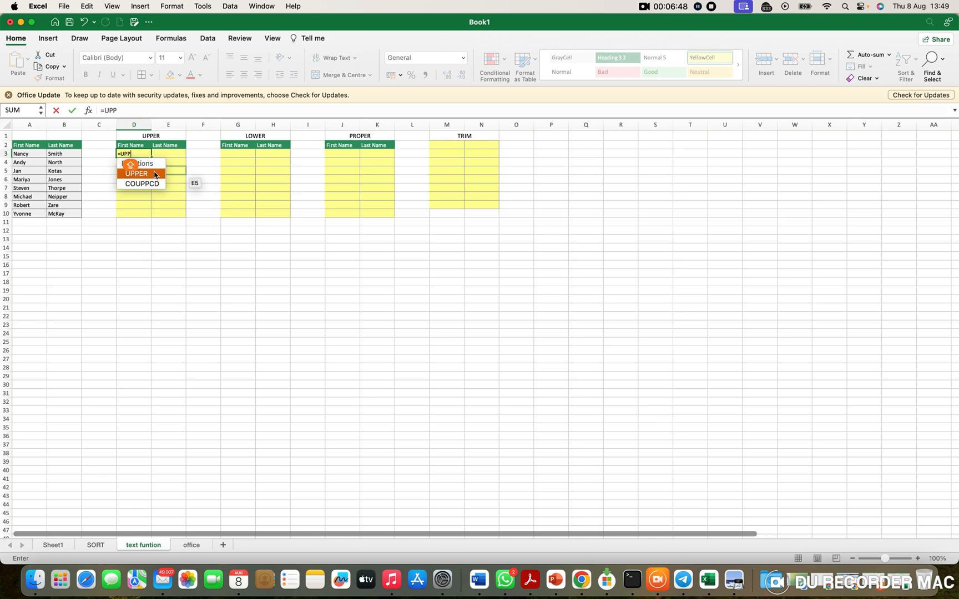
pyautogui.click(153, 174)
pyautogui.click(152, 174)
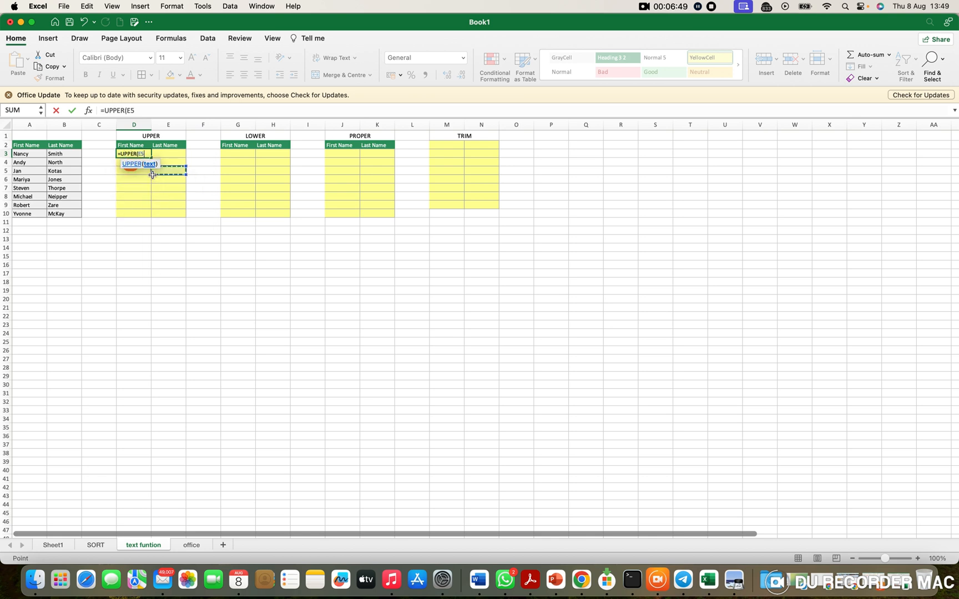
pyautogui.click(34, 154)
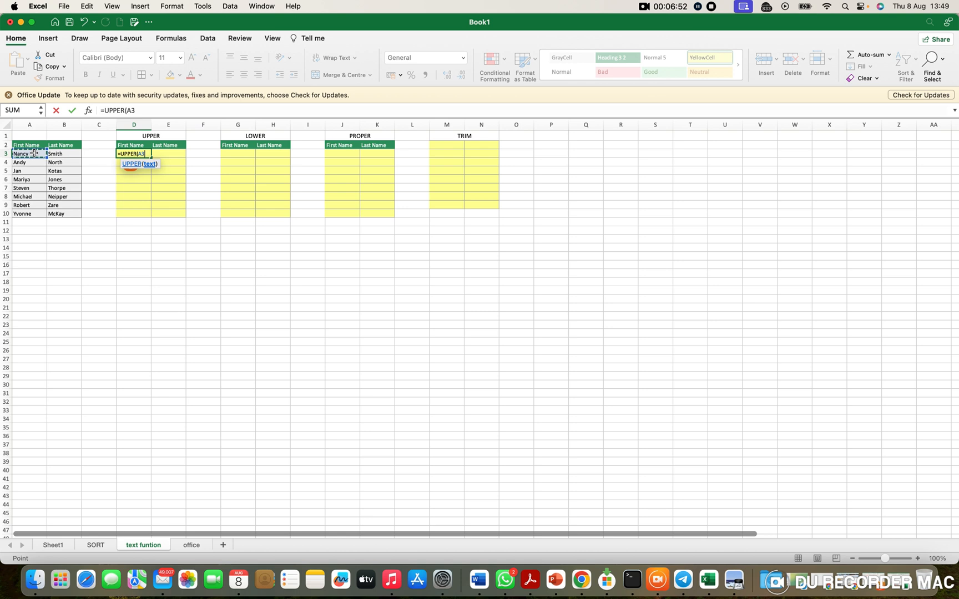
pyautogui.press('Return')
# Step: Copy the UPPER formula from D3 across to the Last Name column and down to row 10, filling D3:E10
pyautogui.click(127, 153)
pyautogui.moveTo(151, 159); pyautogui.dragTo(183, 160)
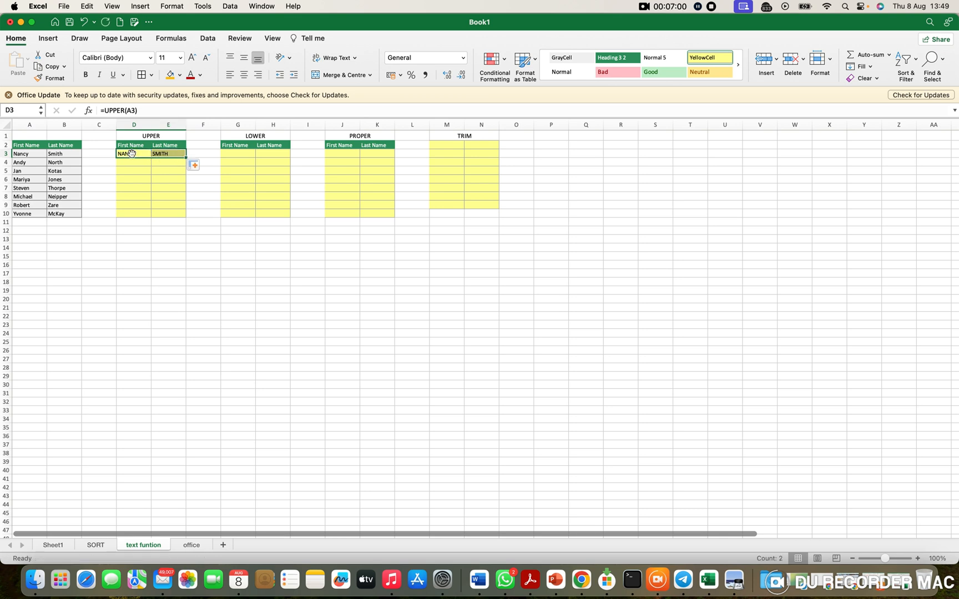
pyautogui.click(132, 154)
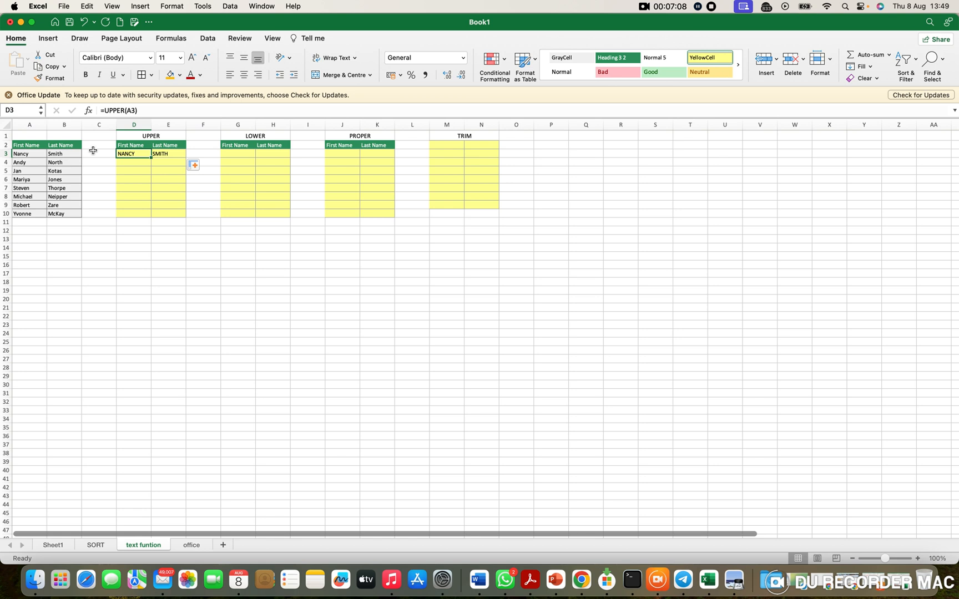
pyautogui.click(164, 154)
pyautogui.moveTo(143, 156); pyautogui.dragTo(167, 155)
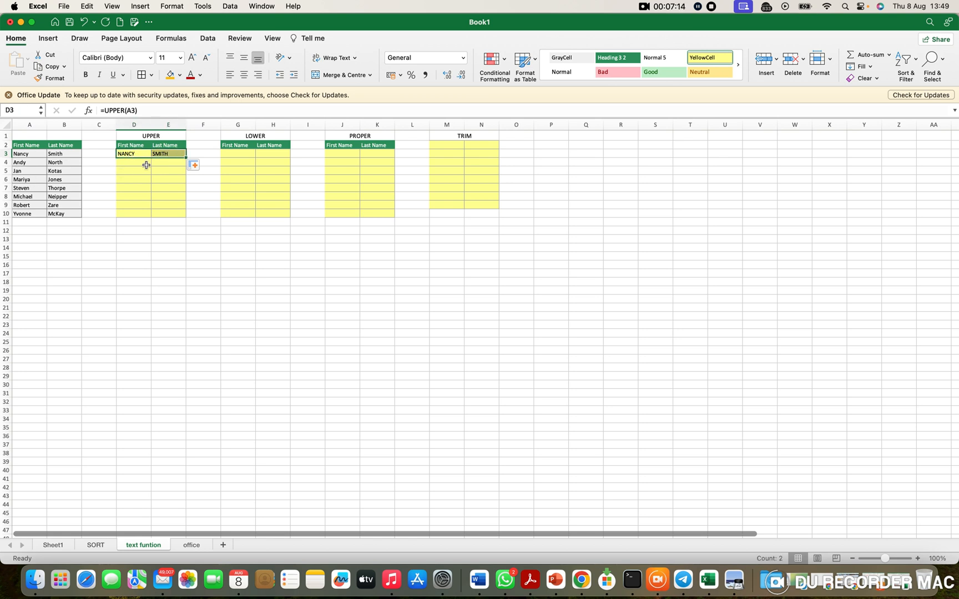
pyautogui.moveTo(186, 157); pyautogui.dragTo(181, 216)
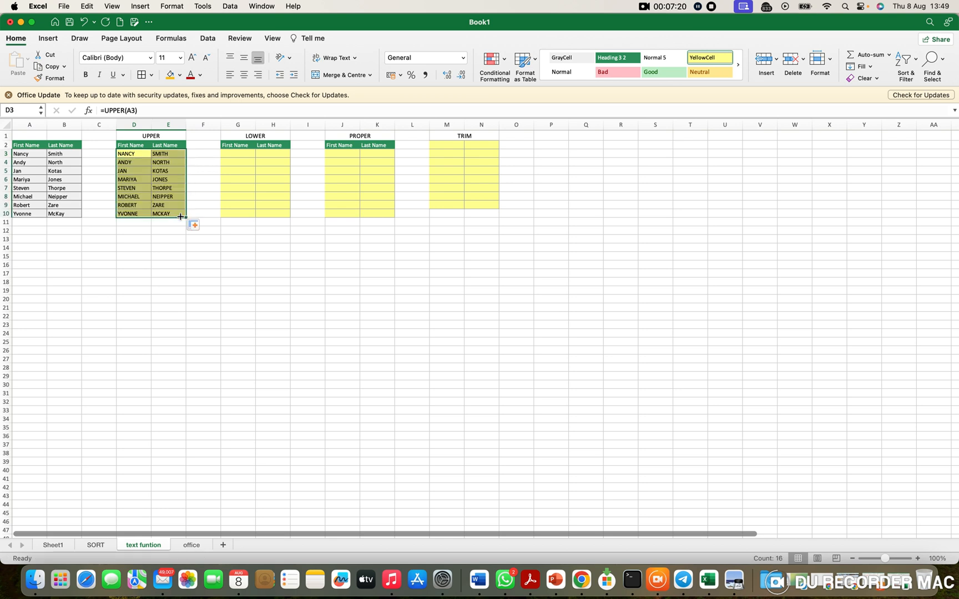
# Step: Enter =LOWER(A3) in the first First Name cell (G3) of the LOWER table
pyautogui.click(243, 153)
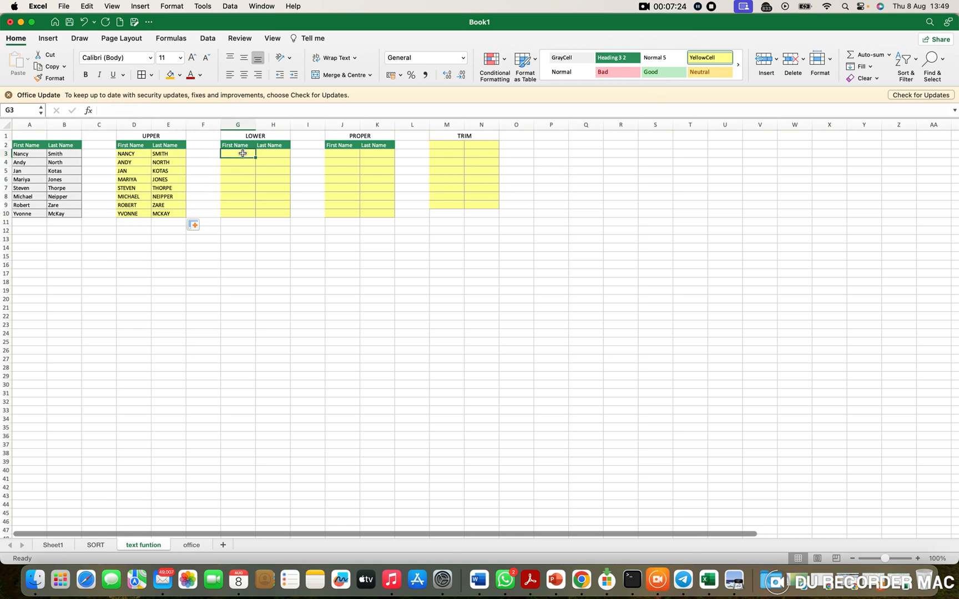
pyautogui.write('=')
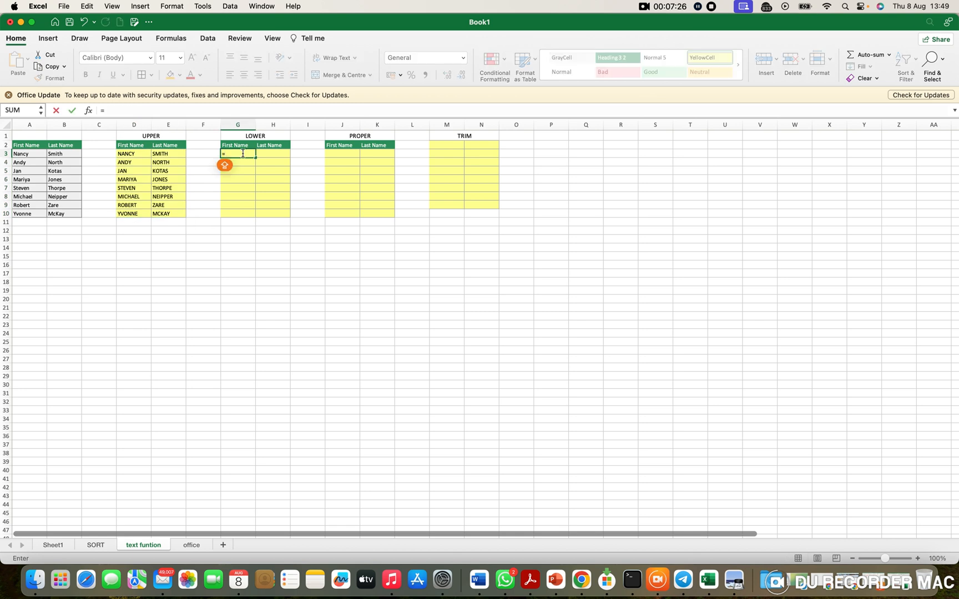
pyautogui.write('LOWER(')
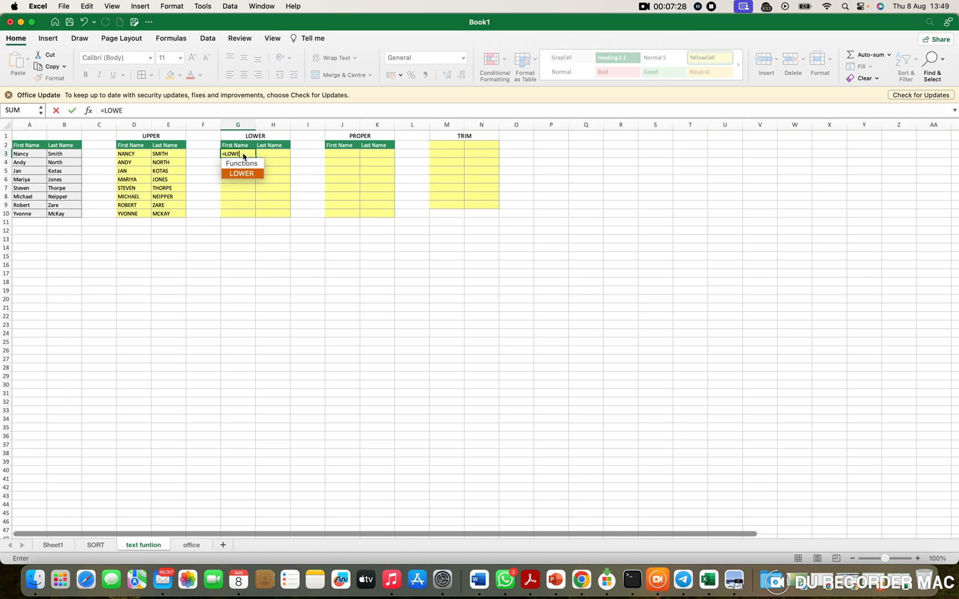
pyautogui.click(246, 176)
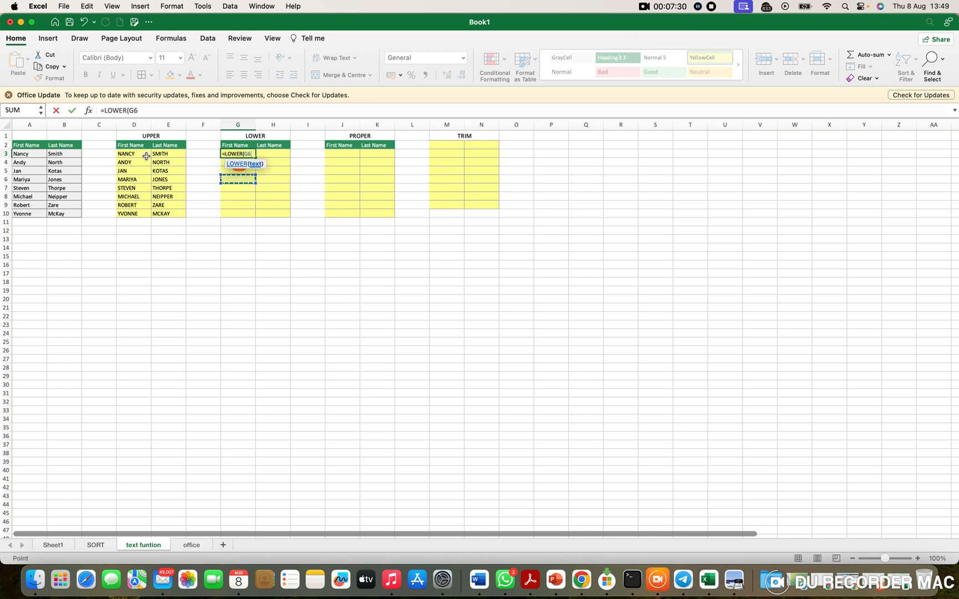
pyautogui.click(30, 154)
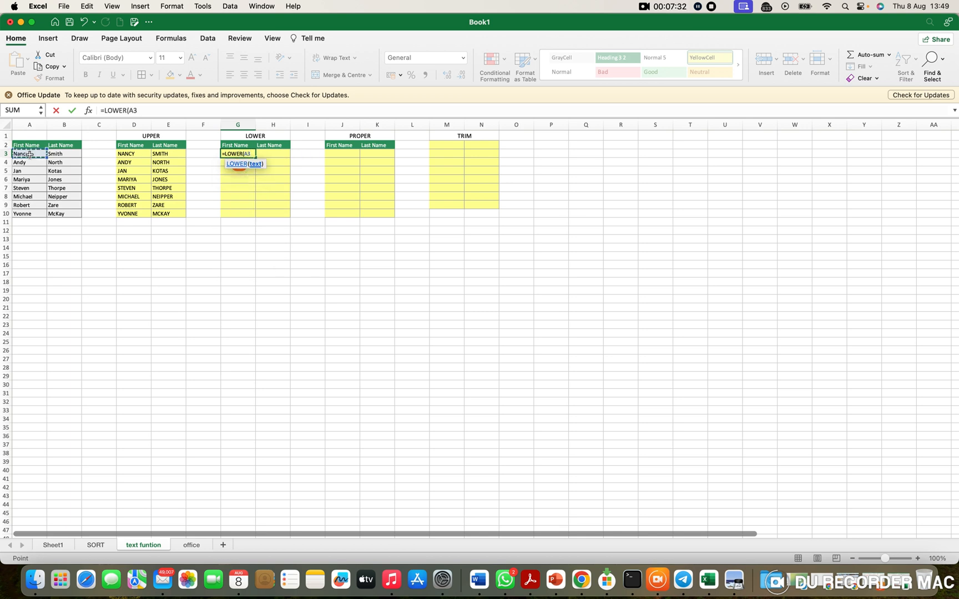
pyautogui.press('Return')
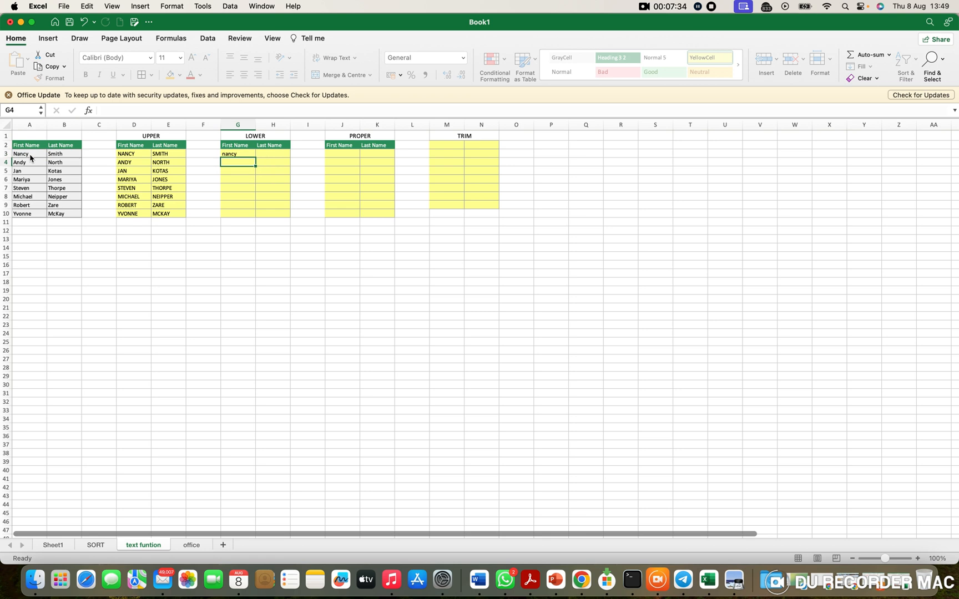
# Step: Fill the LOWER formula from G3 across to column H and down through row 10
pyautogui.click(237, 156)
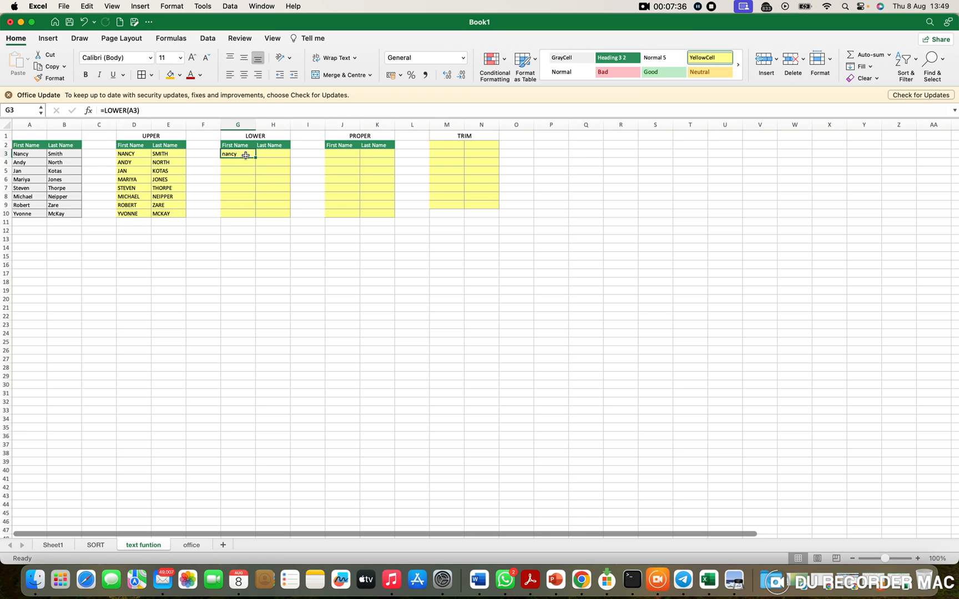
pyautogui.moveTo(256, 158); pyautogui.dragTo(281, 162)
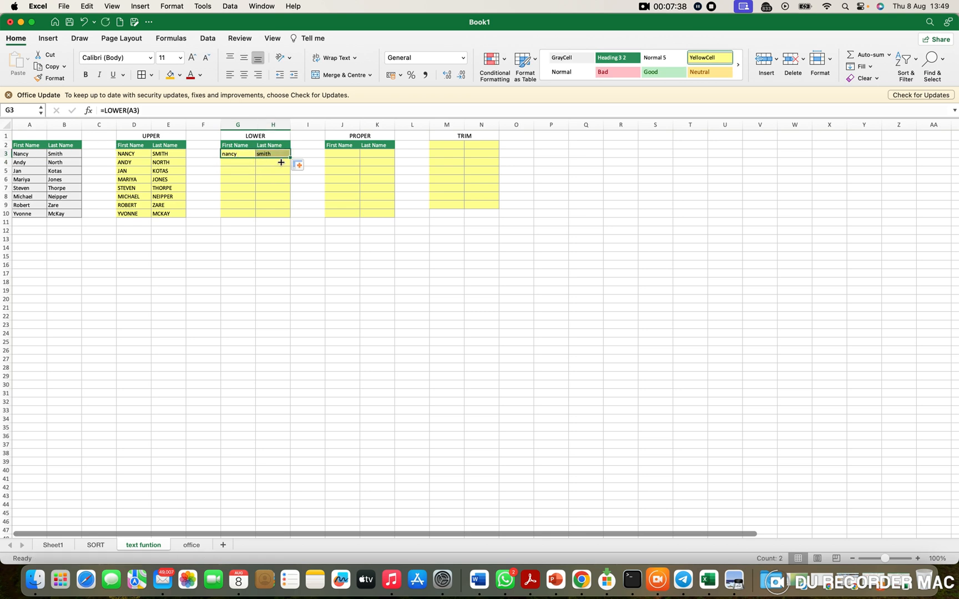
pyautogui.moveTo(289, 159); pyautogui.dragTo(285, 217)
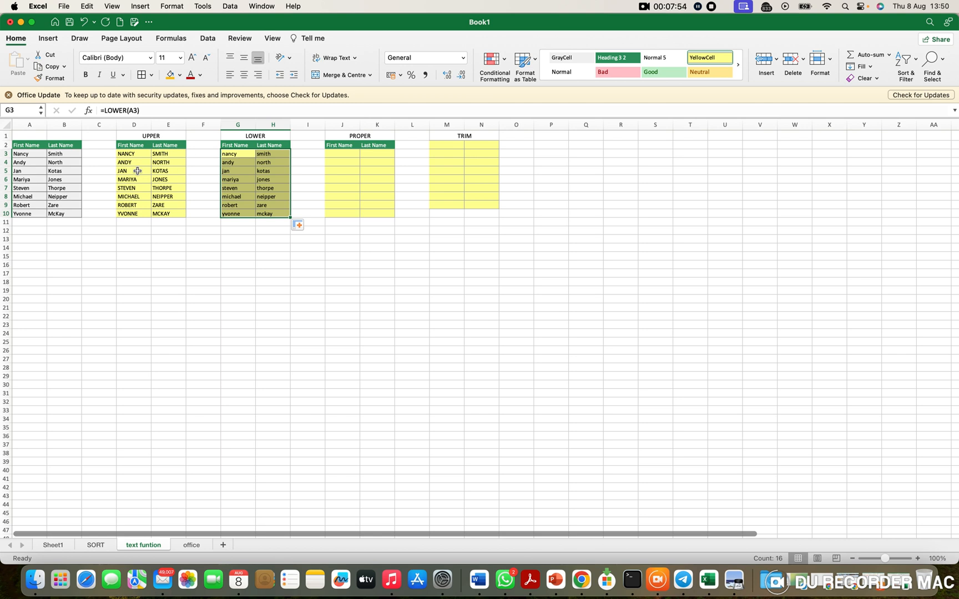
# Step: Enter =PROPER(D3) in cell J3 of the PROPER table, referencing the uppercase first name
pyautogui.click(354, 155)
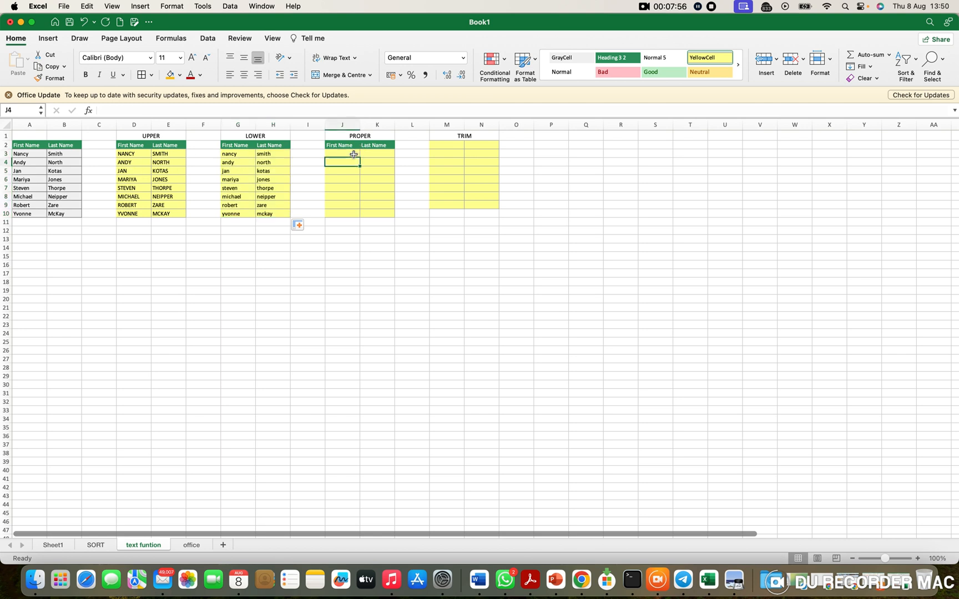
pyautogui.write('=PROP')
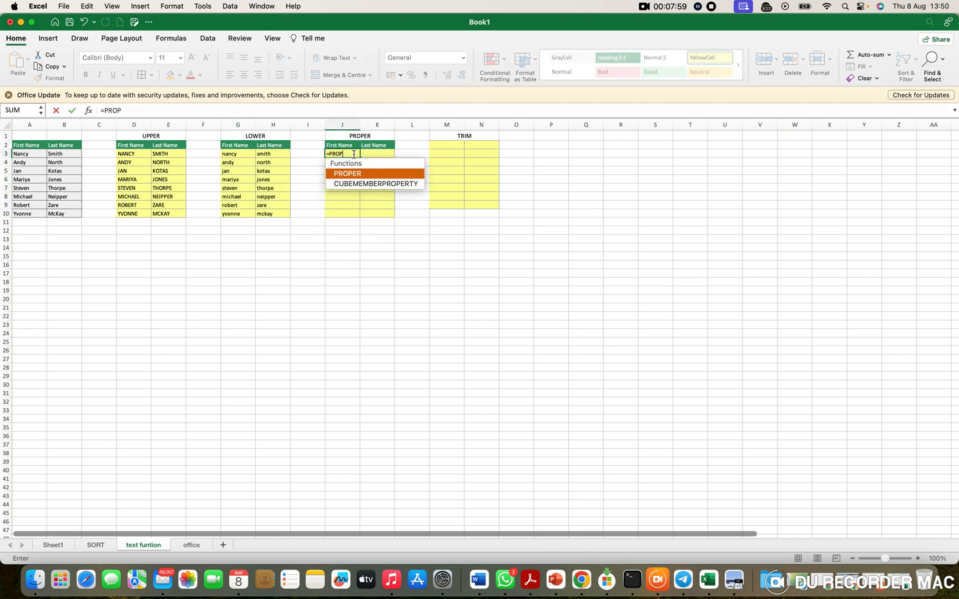
pyautogui.doubleClick(342, 170)
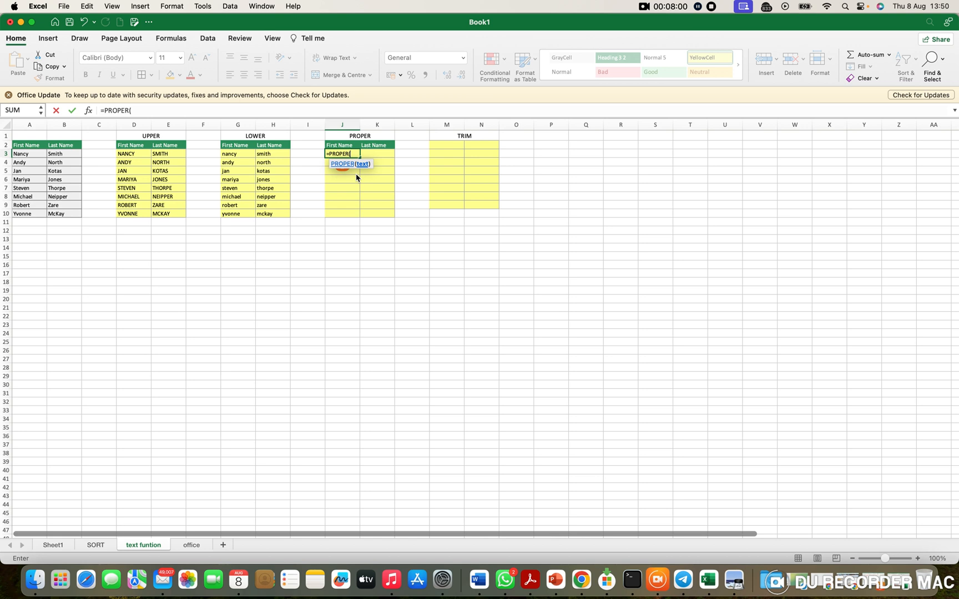
pyautogui.click(132, 154)
pyautogui.press('Return')
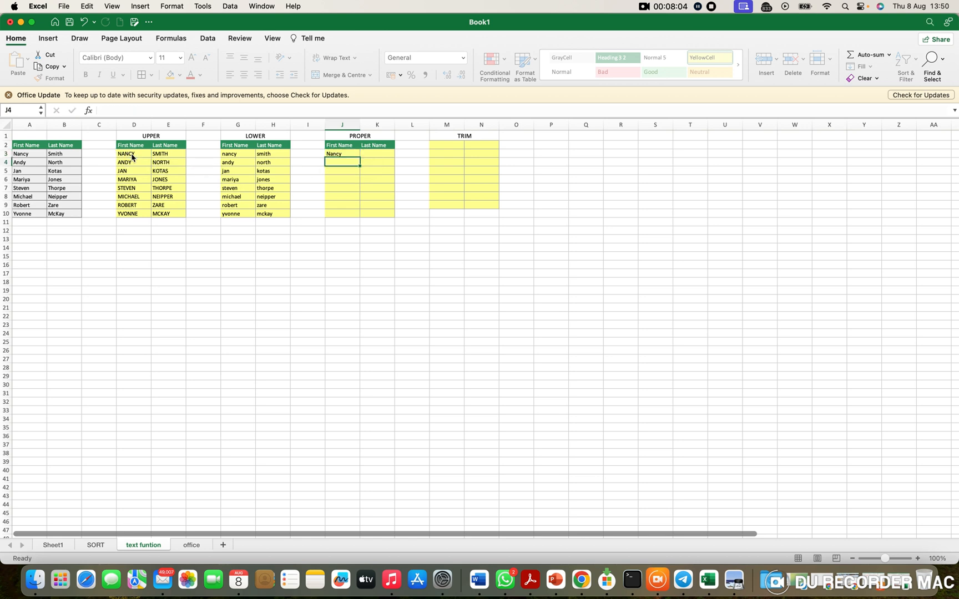
# Step: Fill the PROPER formula from J3 across and down to cover J3:K10
pyautogui.click(343, 156)
pyautogui.click(377, 160)
pyautogui.click(351, 157)
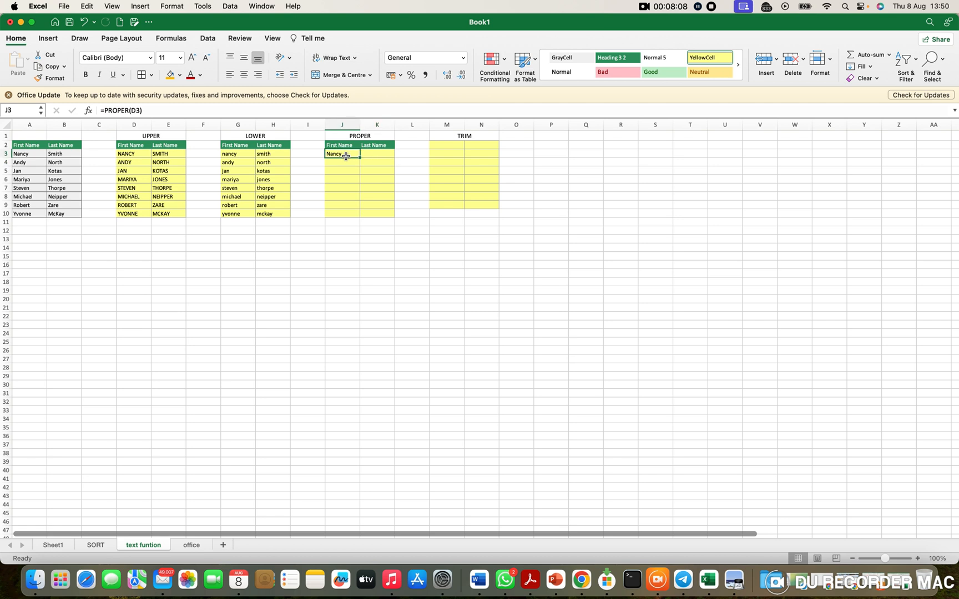
pyautogui.moveTo(360, 157); pyautogui.dragTo(387, 219)
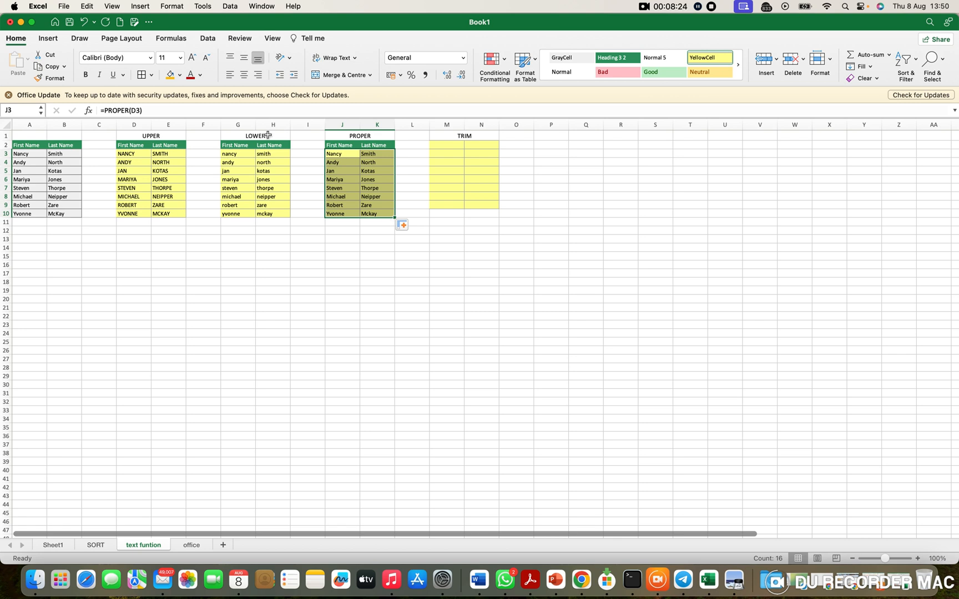
# Step: Examine the list of available Text functions in the function library
pyautogui.click(183, 45)
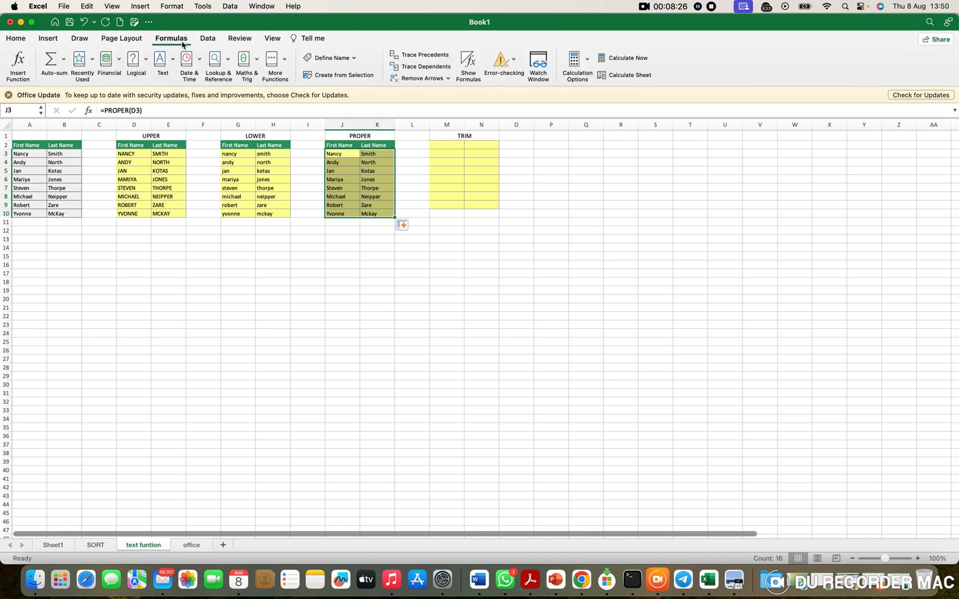
pyautogui.click(174, 68)
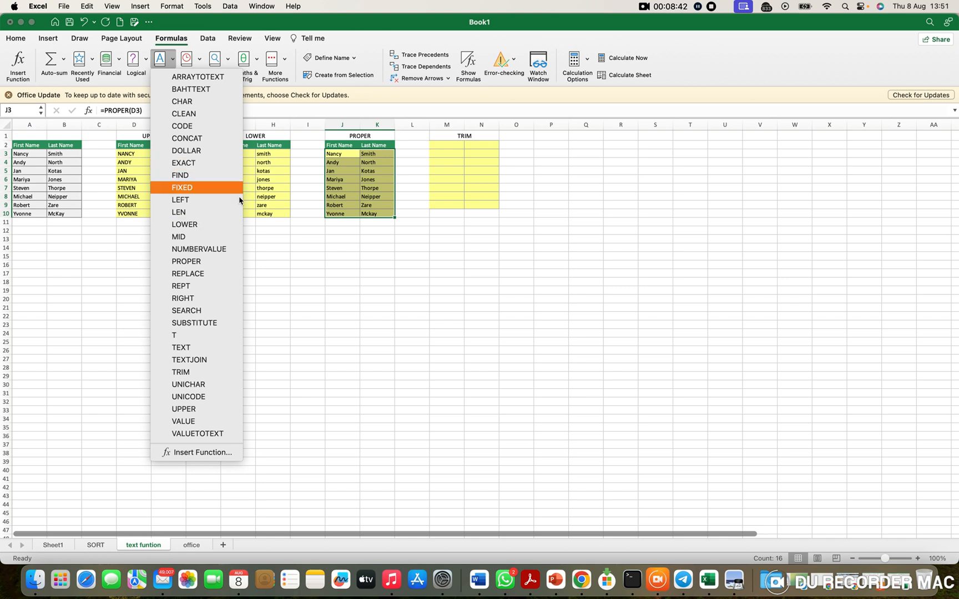
pyautogui.click(169, 61)
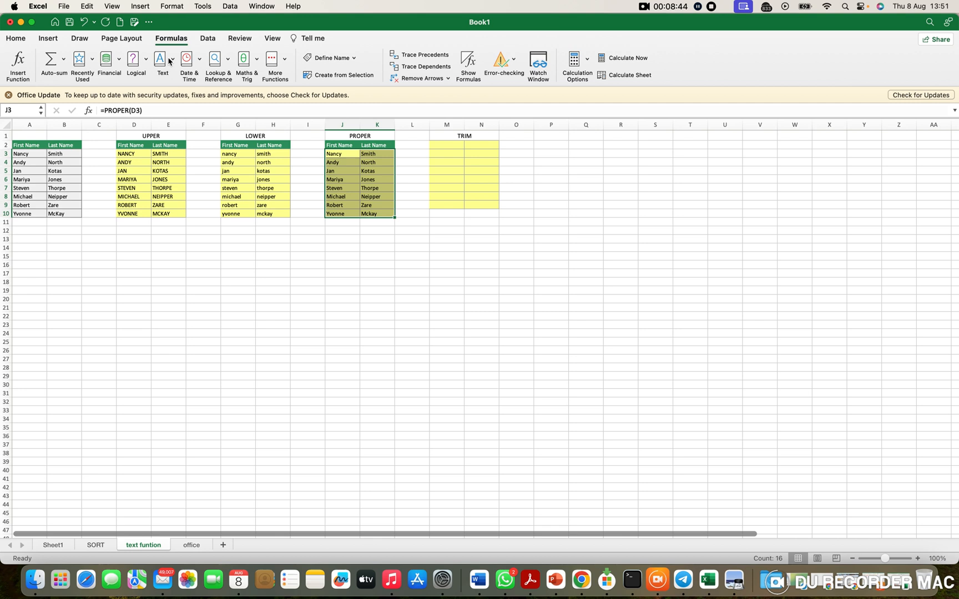
# Step: Enter the heading TEXT FUNTION in cell A1 above the original name list
pyautogui.click(40, 136)
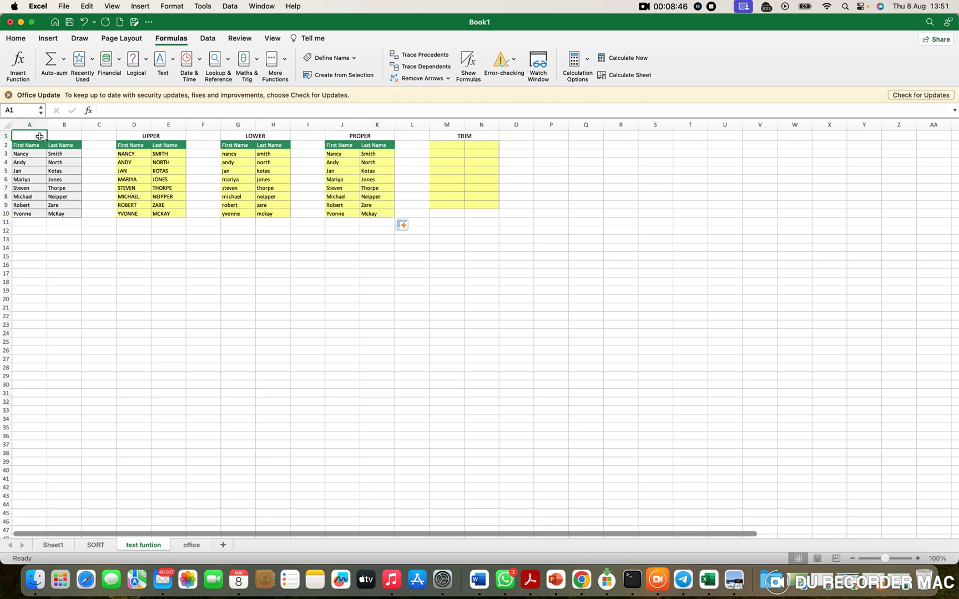
pyautogui.write('TE')
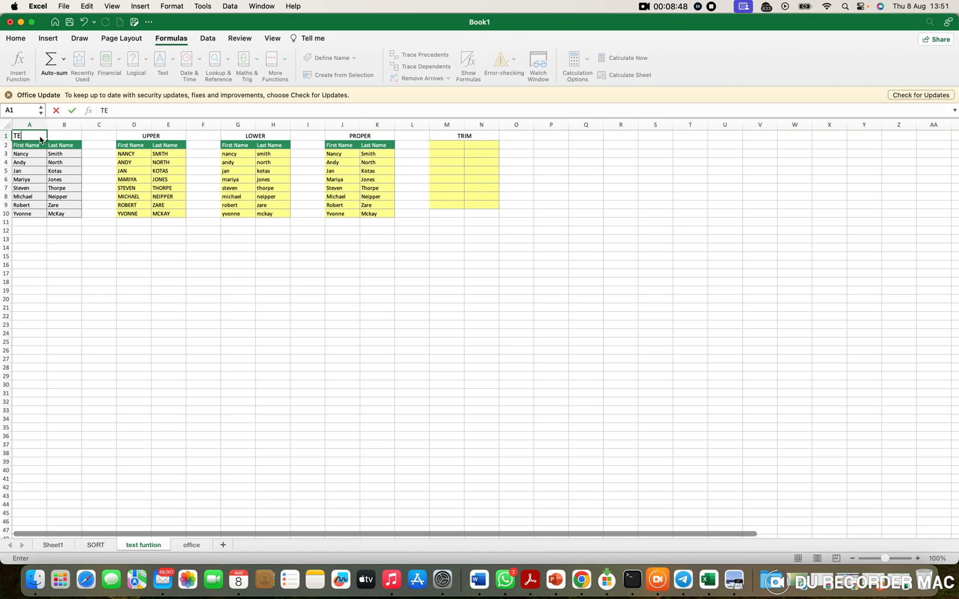
pyautogui.write('XT FUNTION')
pyautogui.press('Return')
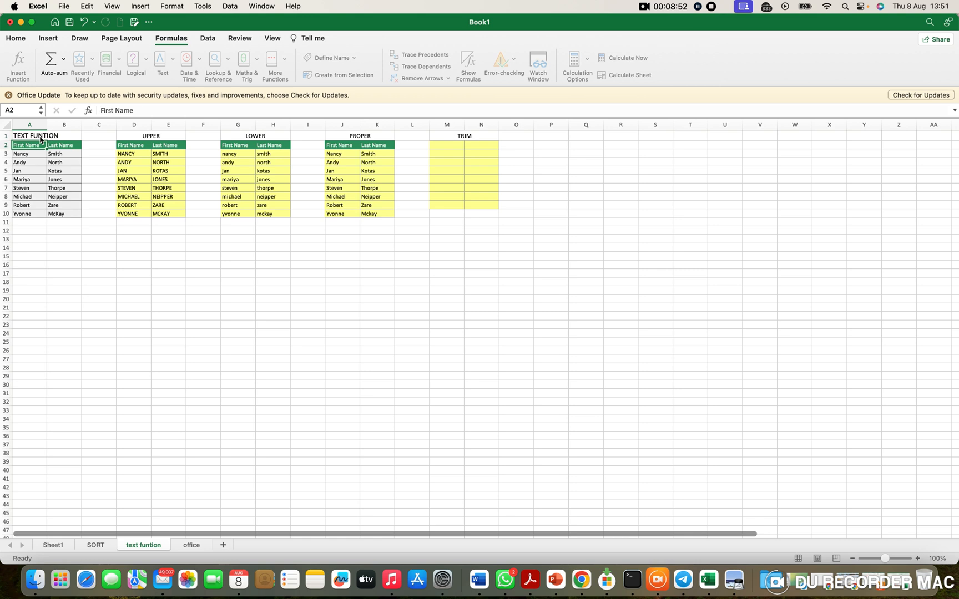
# Step: Copy the uppercase names in D3:E10 and paste them as values over the original name list starting at A3
pyautogui.click(38, 136)
pyautogui.click(458, 147)
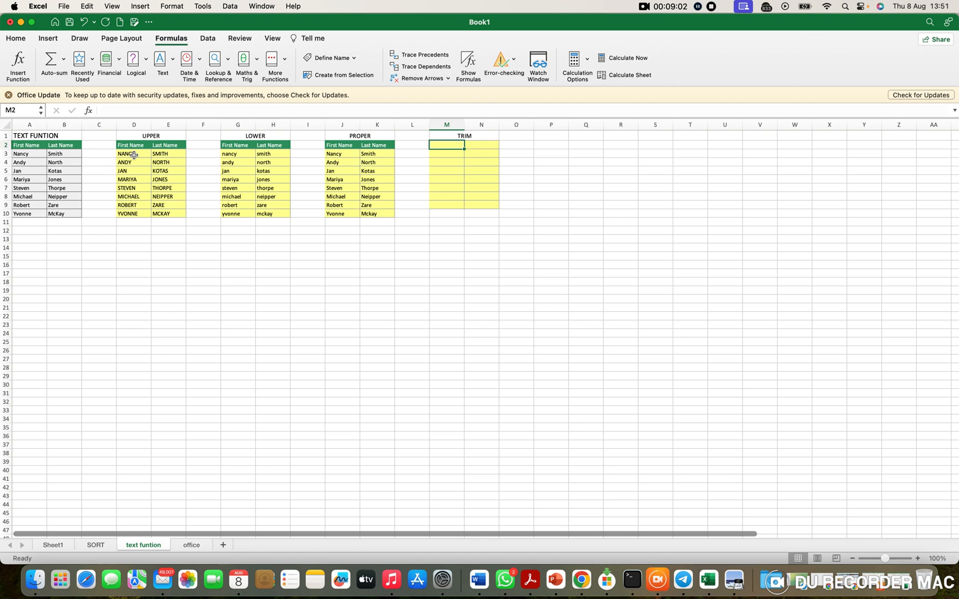
pyautogui.moveTo(134, 155); pyautogui.dragTo(179, 218)
pyautogui.press('super+c')
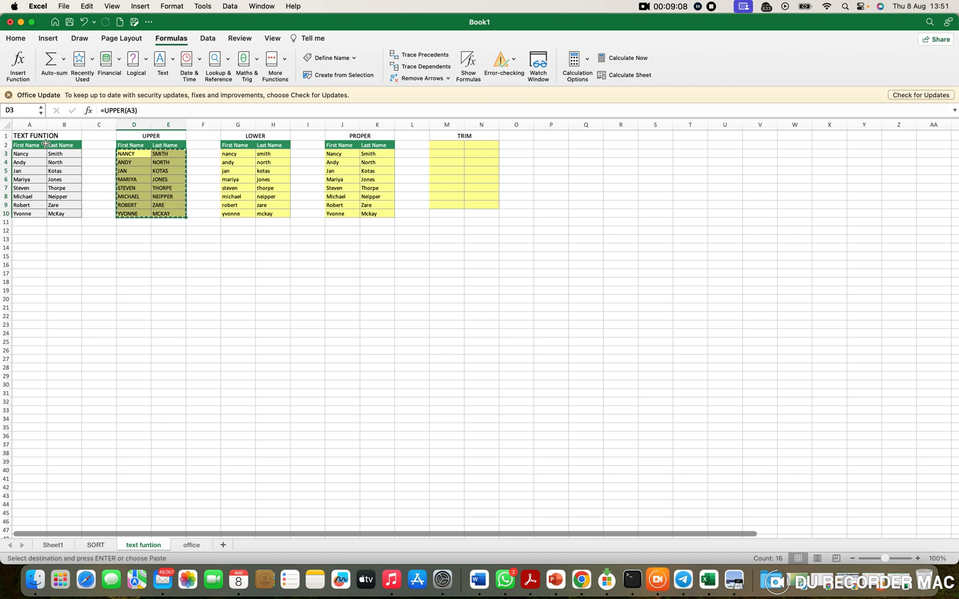
pyautogui.click(35, 156)
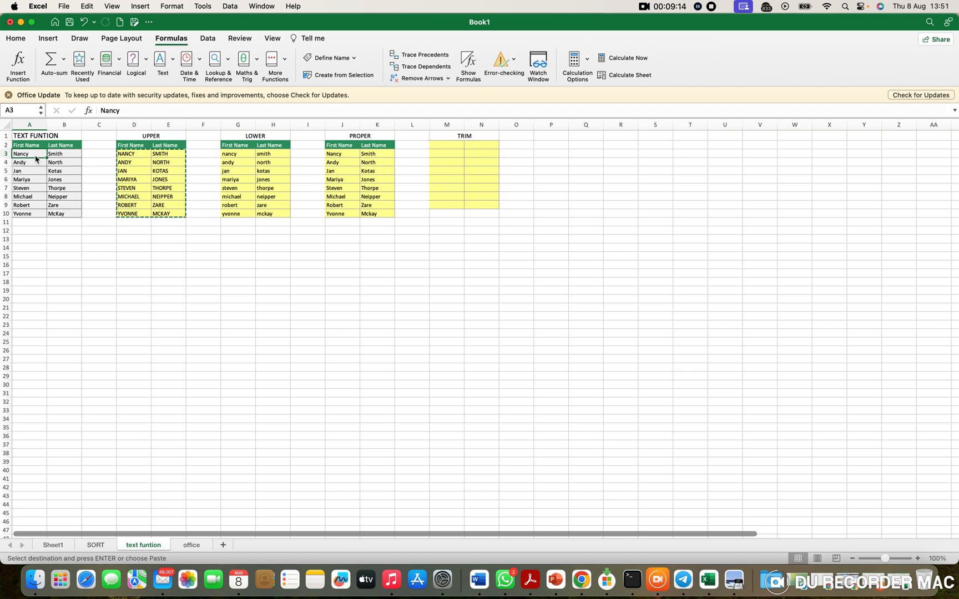
pyautogui.click(24, 43)
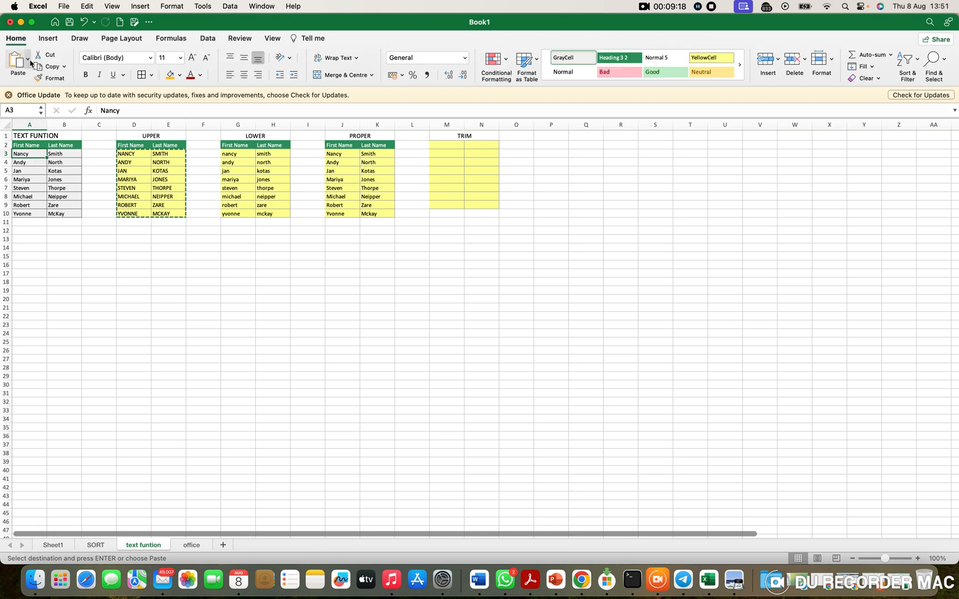
pyautogui.click(30, 60)
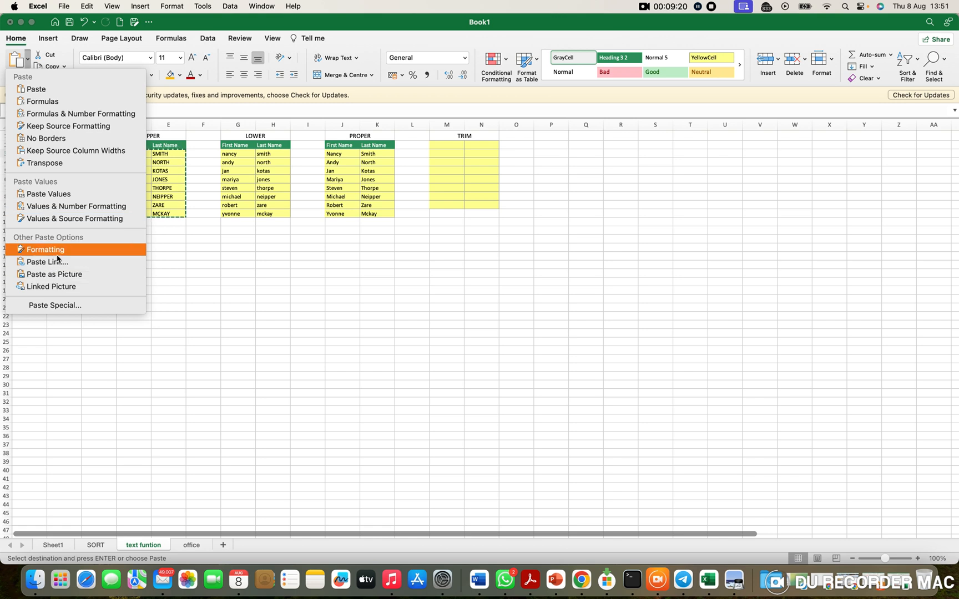
pyautogui.click(66, 306)
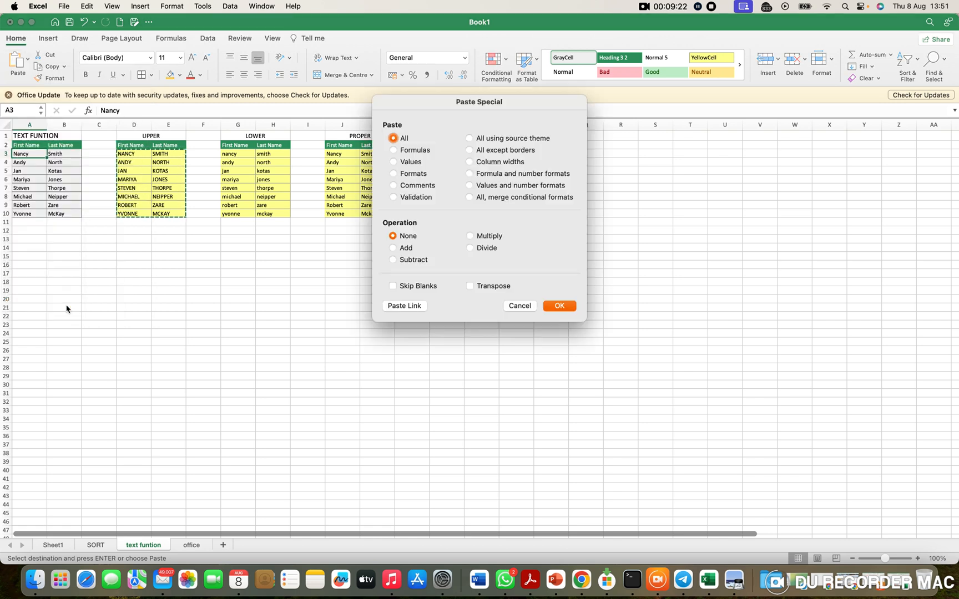
pyautogui.click(409, 162)
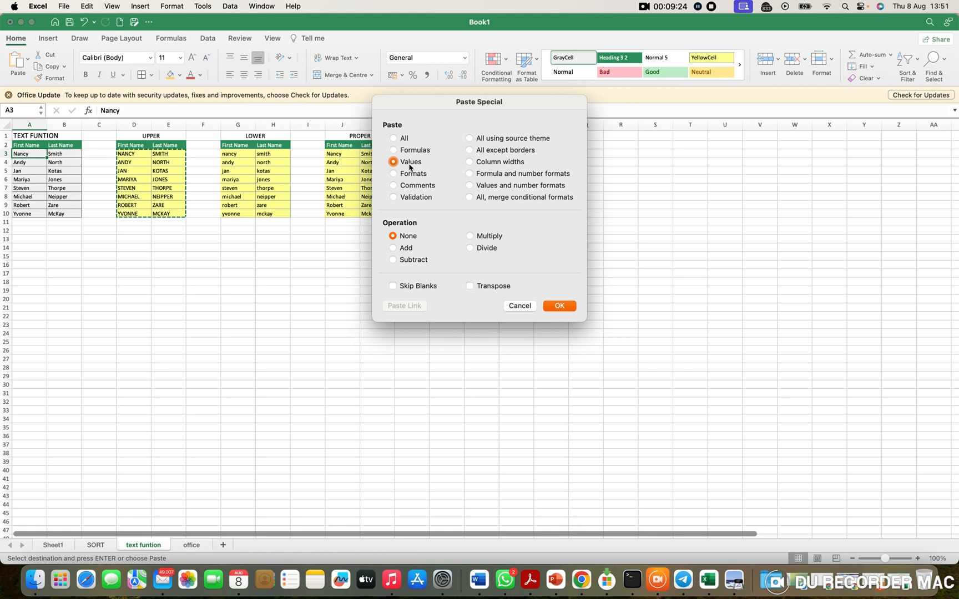
pyautogui.click(559, 306)
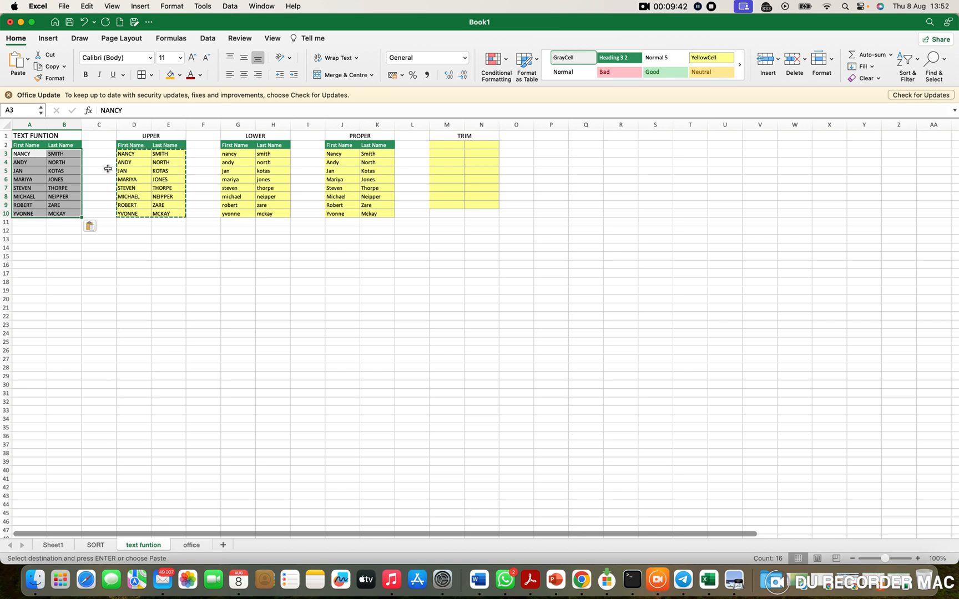
# Step: Add several leading spaces before the first name in A3 and the last name in B3
pyautogui.click(23, 155)
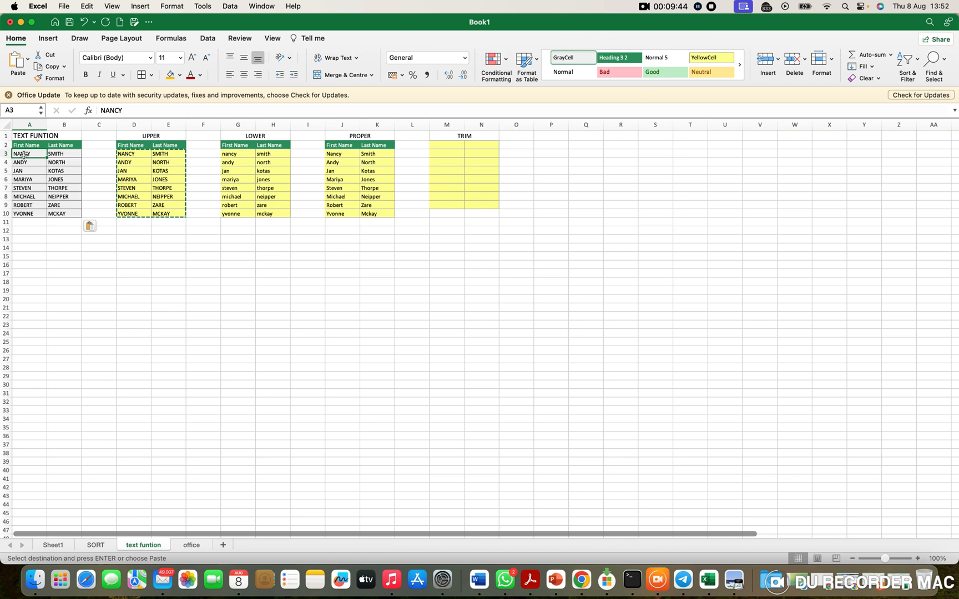
pyautogui.doubleClick(21, 155)
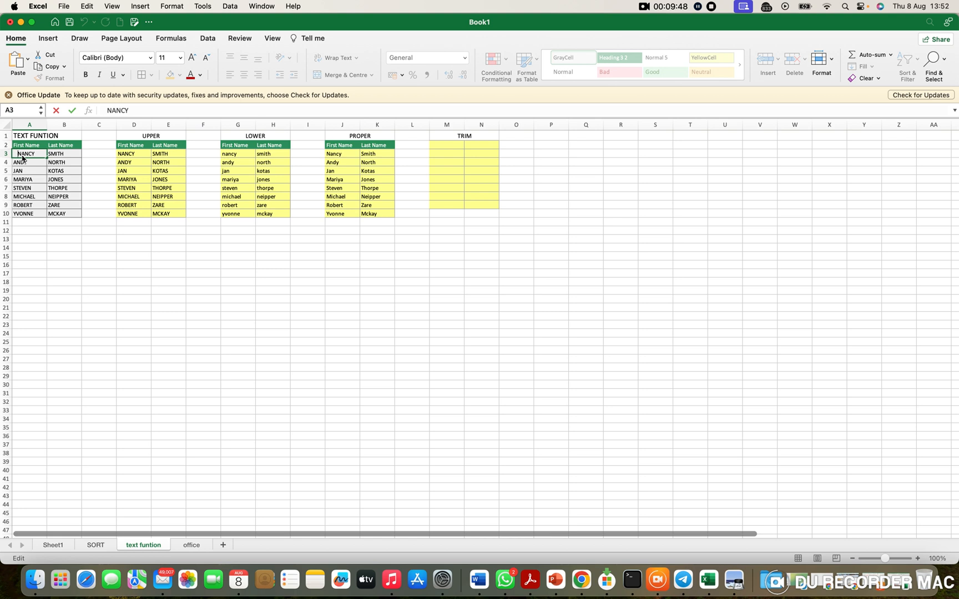
pyautogui.press('Return')
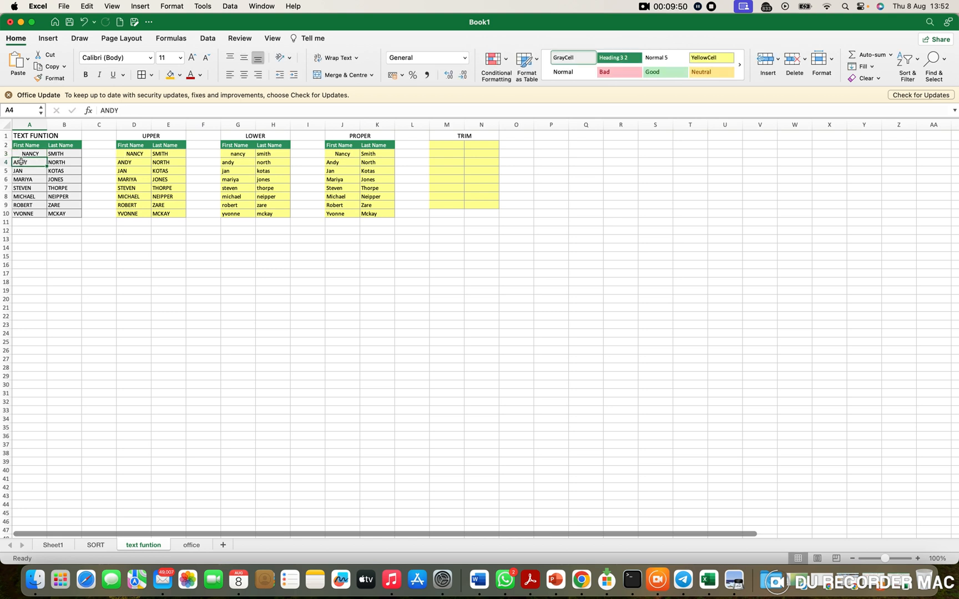
pyautogui.click(73, 153)
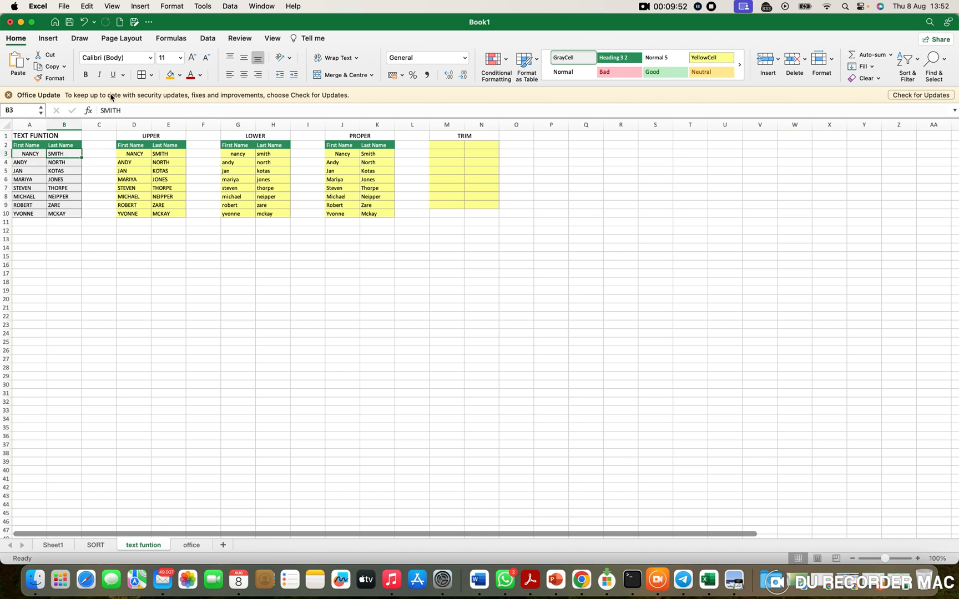
pyautogui.click(101, 111)
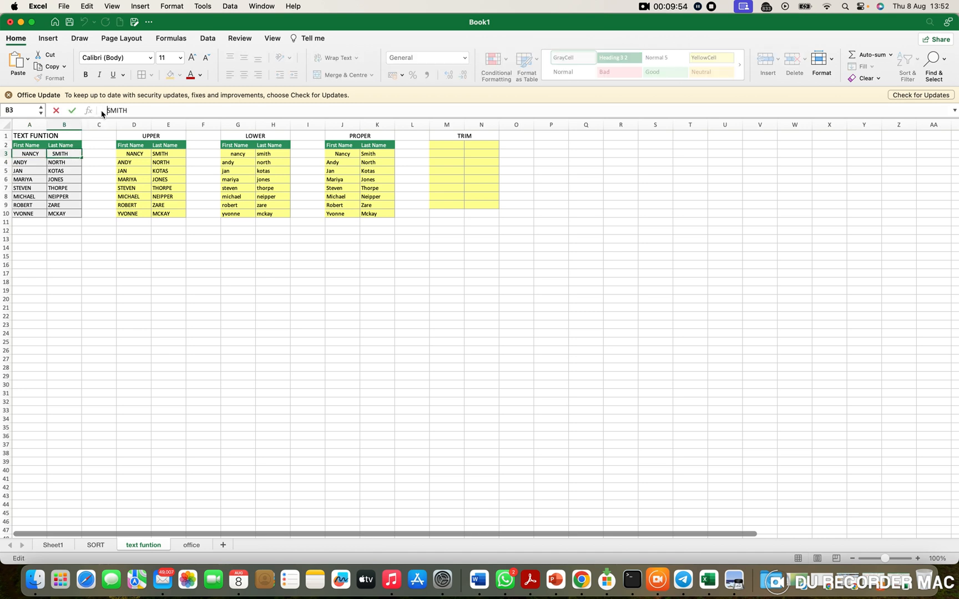
pyautogui.press('Return')
# Step: Append a period, extra spaces and WEL to the first name in A4, and add leading spaces to the name in A5
pyautogui.click(21, 163)
pyautogui.click(136, 113)
pyautogui.write('.   WEL')
pyautogui.press('Return')
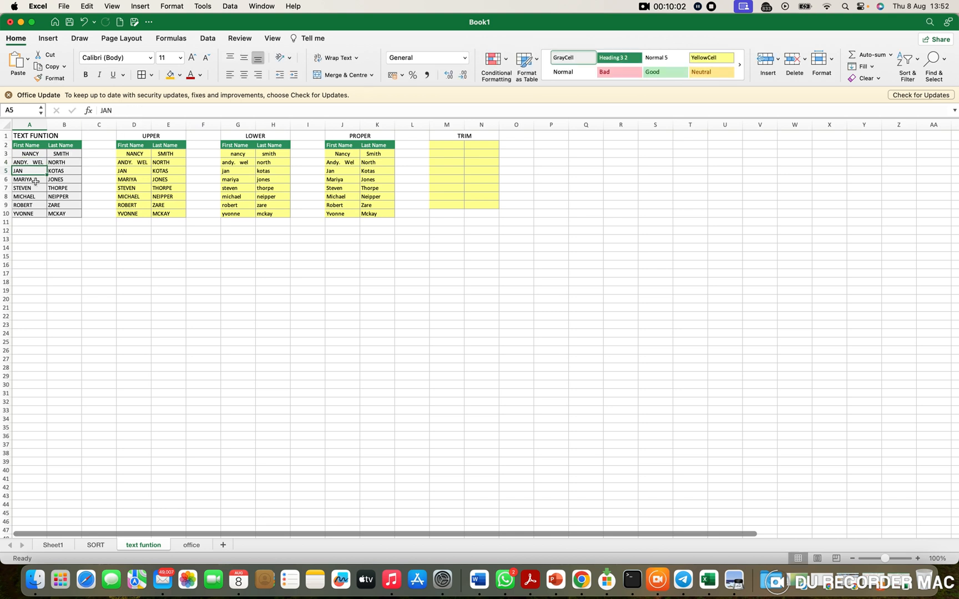
pyautogui.click(102, 111)
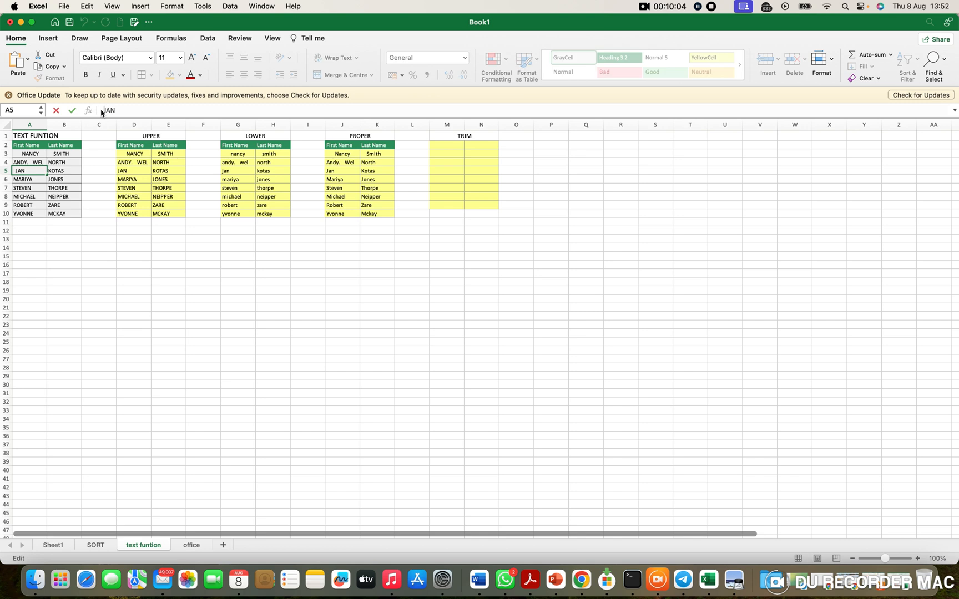
pyautogui.press('Return')
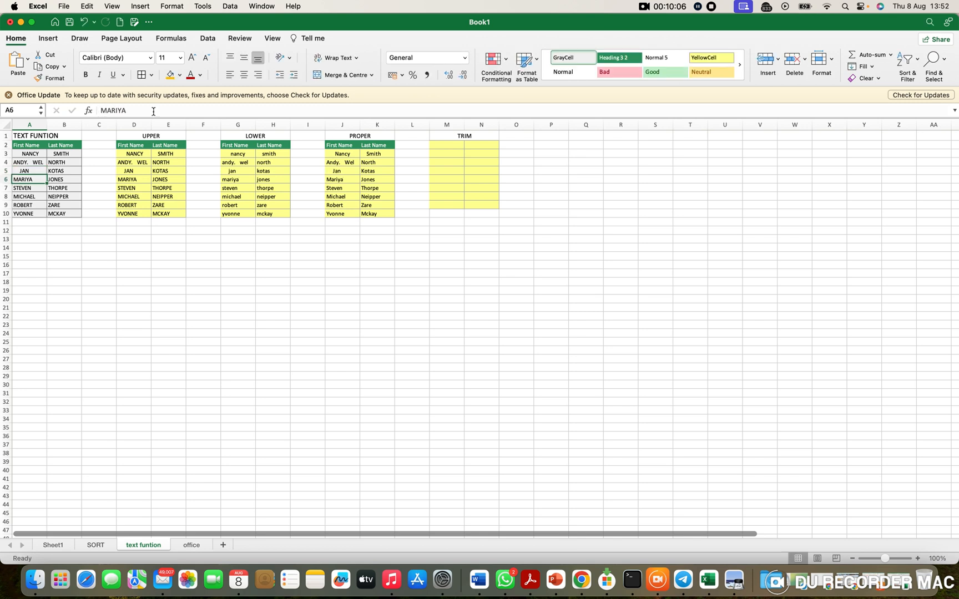
# Step: Enter =TRIM(A3) in cell M2 of the TRIM table and fill it across and down to cover M2:N9
pyautogui.click(458, 145)
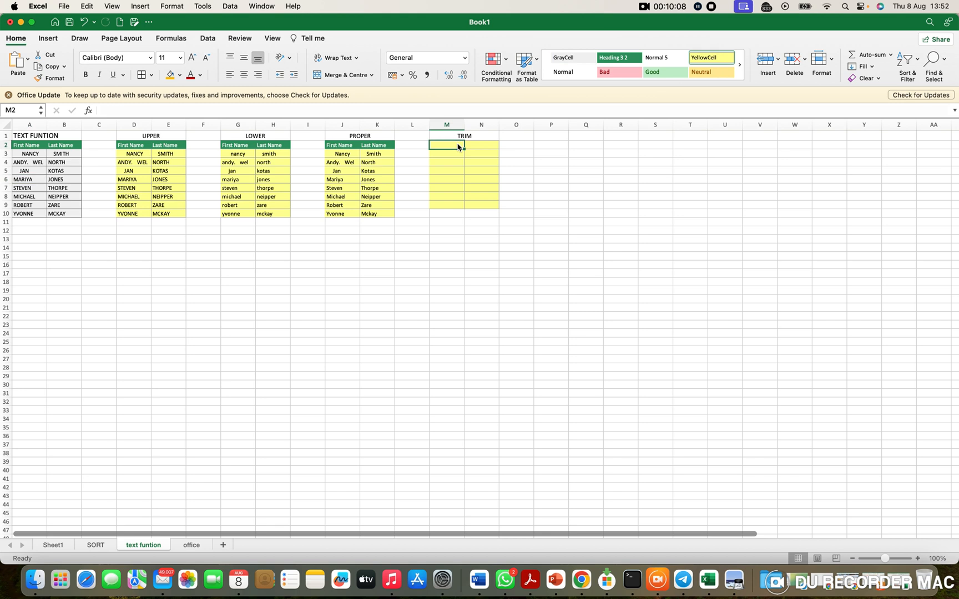
pyautogui.write('=TRI')
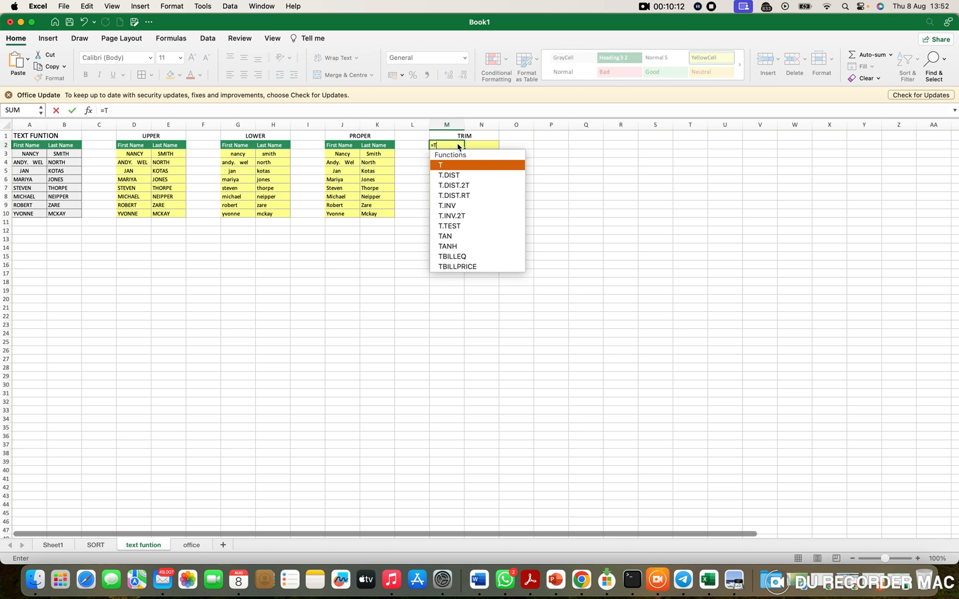
pyautogui.doubleClick(458, 165)
pyautogui.press('Down')
pyautogui.press('Down')
pyautogui.click(27, 155)
pyautogui.press('Return')
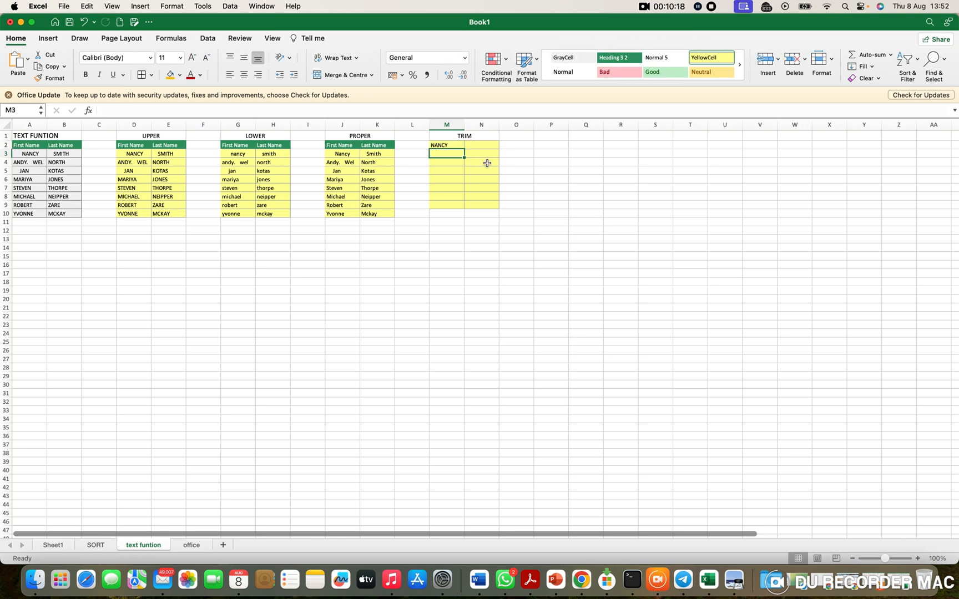
pyautogui.click(448, 146)
pyautogui.moveTo(464, 149); pyautogui.dragTo(496, 208)
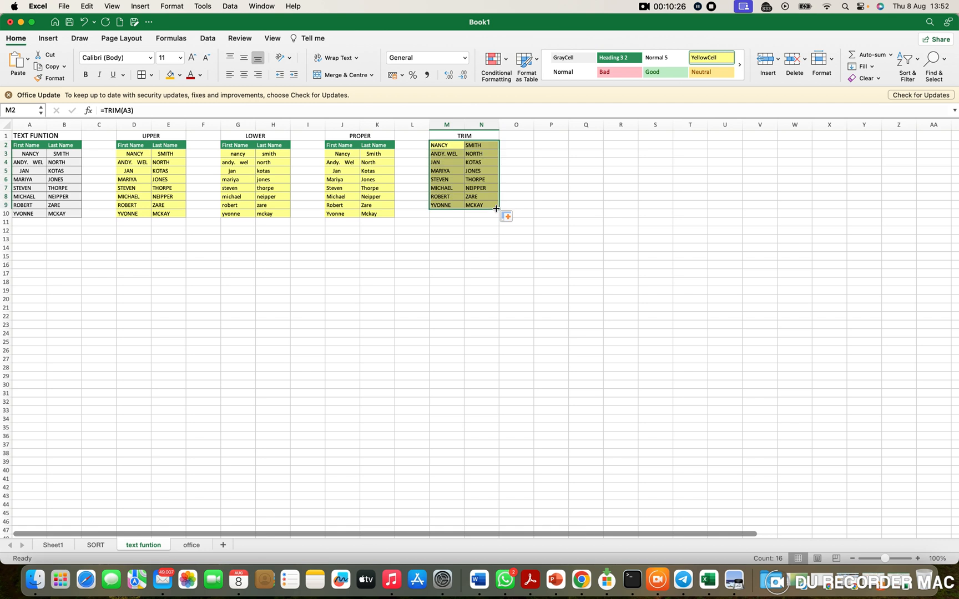